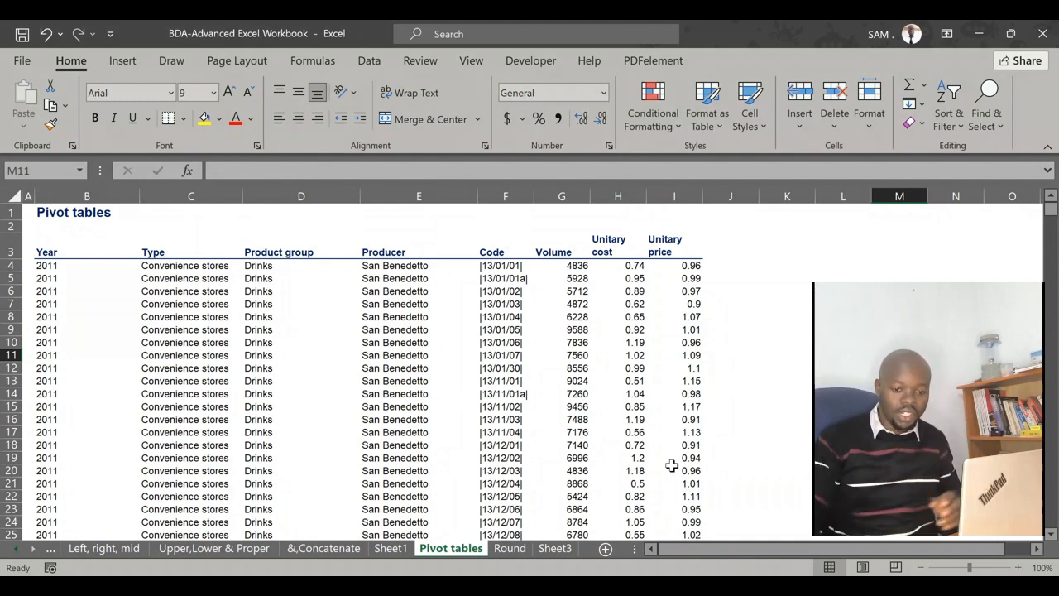
Look over the headers and first rows of the data on the Pivot tables sheet
click(784, 356)
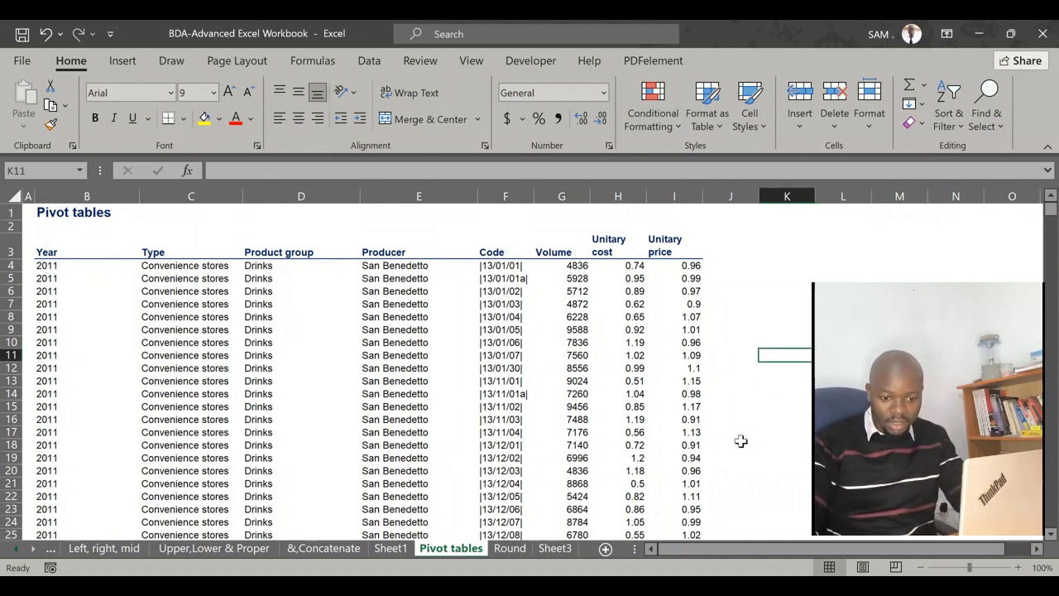
click(680, 394)
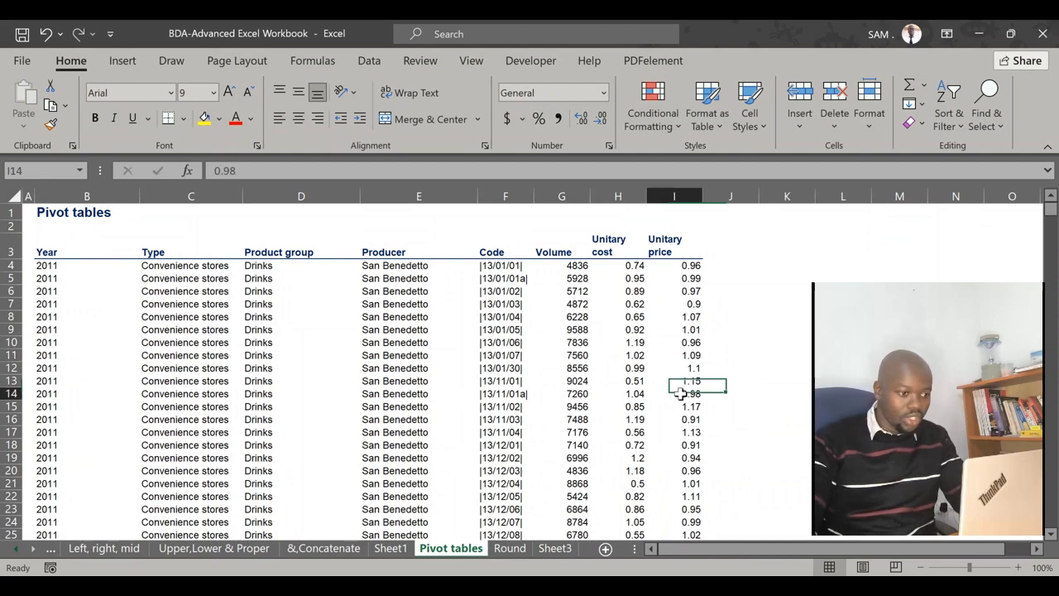
click(796, 407)
scroll(546, 394, down, 10)
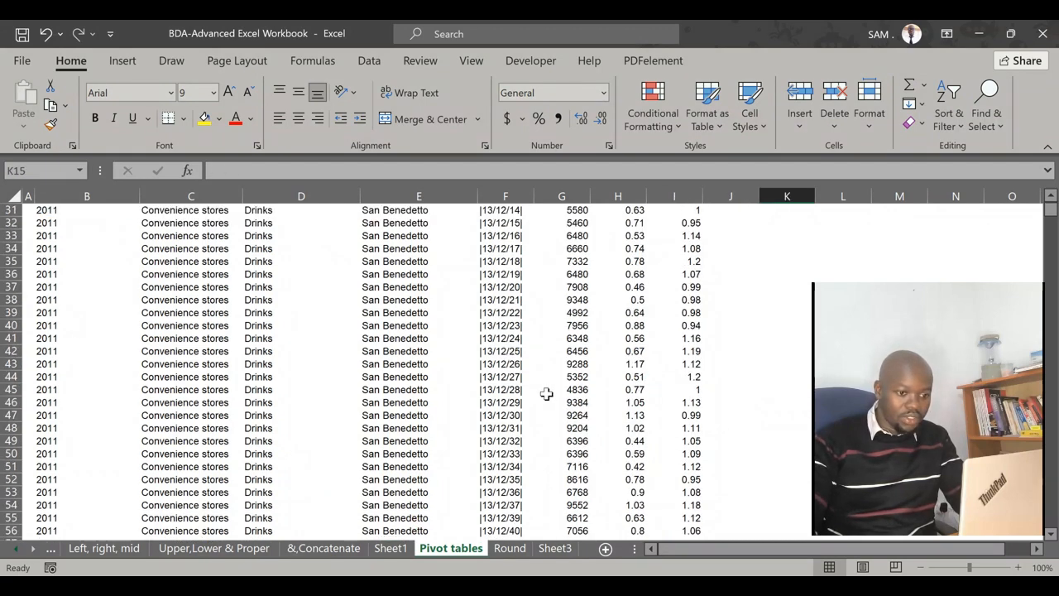
scroll(546, 394, up, 10)
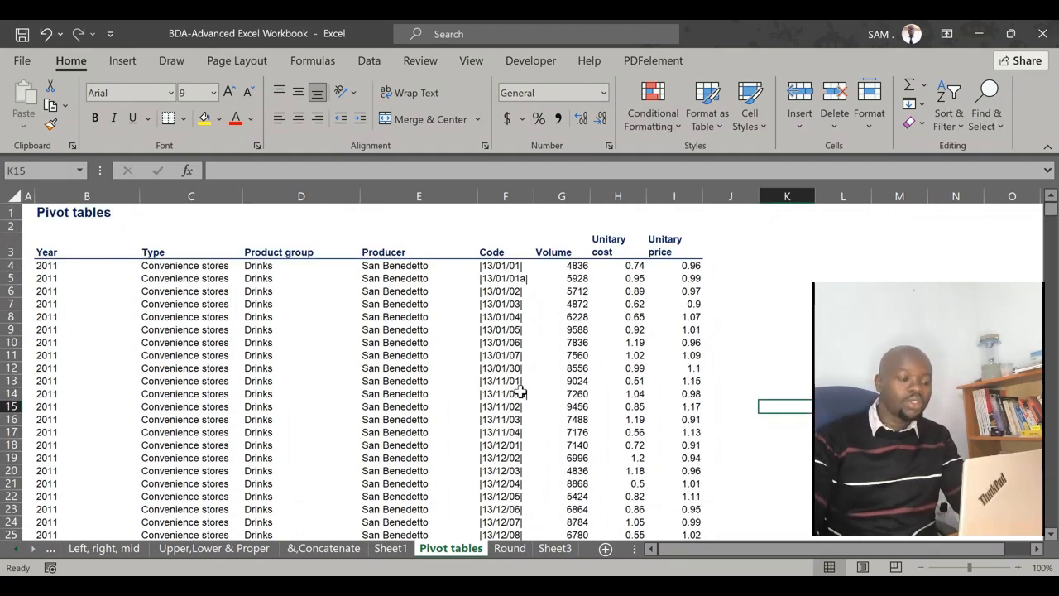
scroll(489, 378, down, 2)
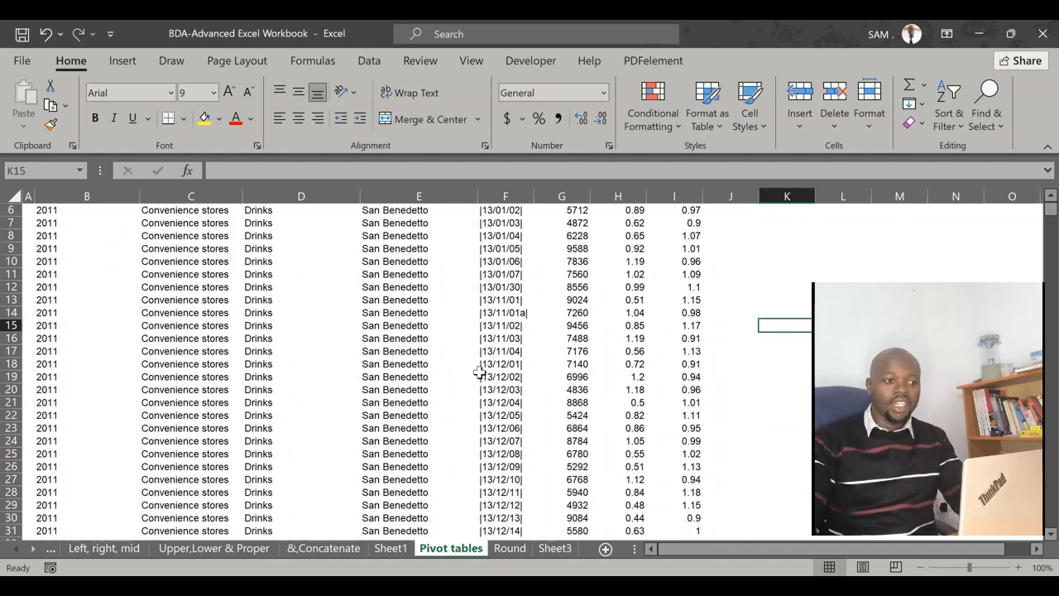
scroll(480, 373, up, 2)
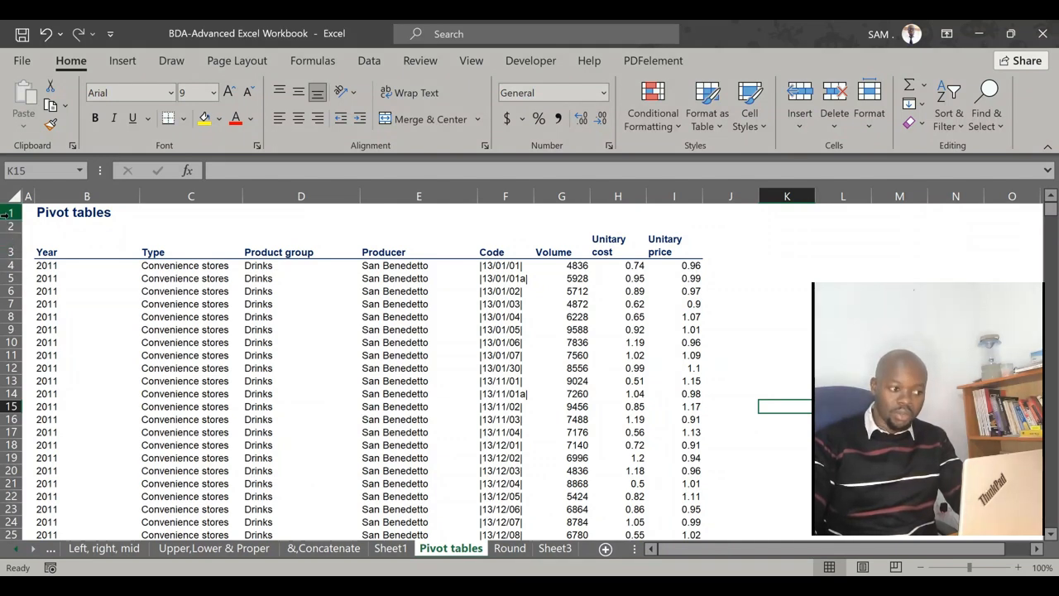
click(542, 367)
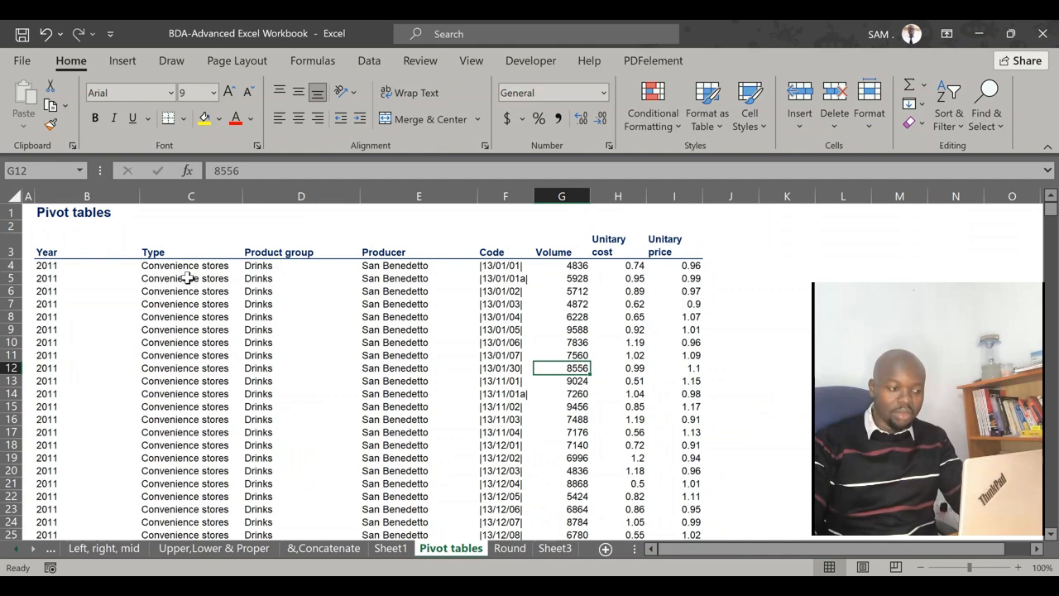
click(683, 266)
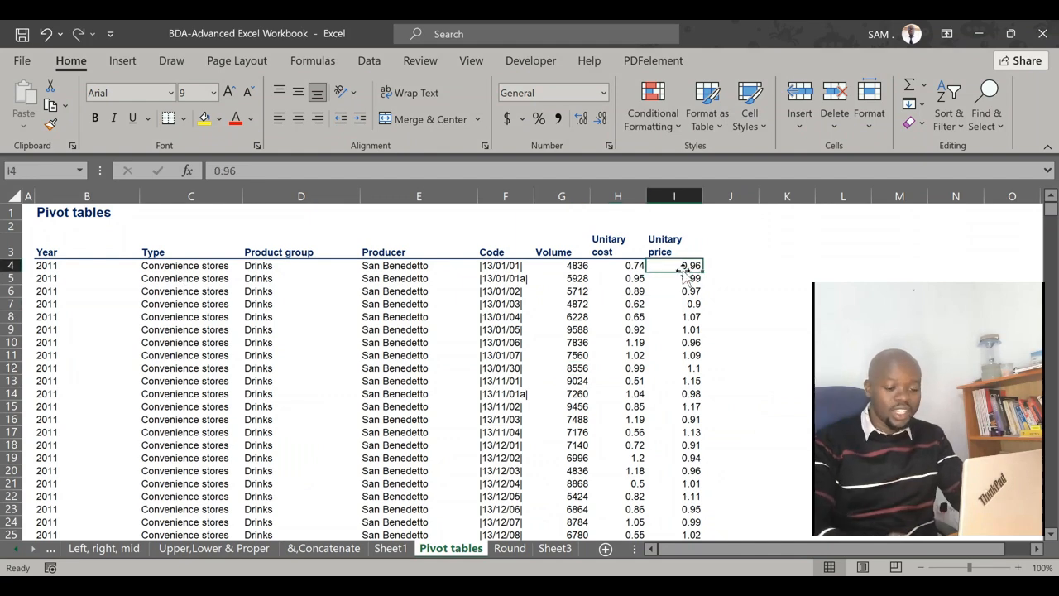
Examine the last records of the dataset across the Type, Product group, Producer, Code and Unitary price columns, down to the final row
key(ctrl+Down)
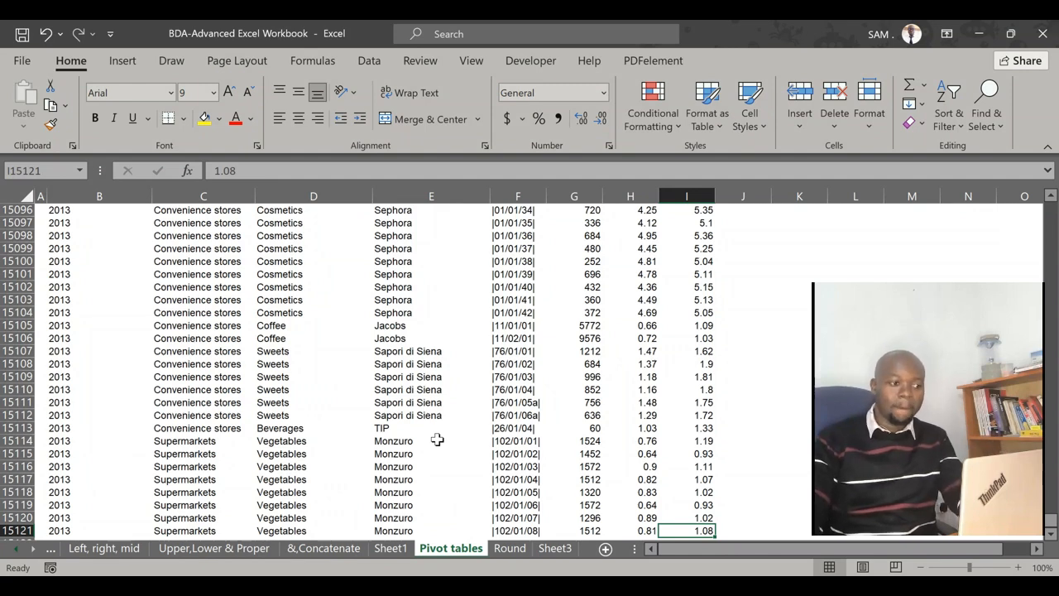
click(195, 366)
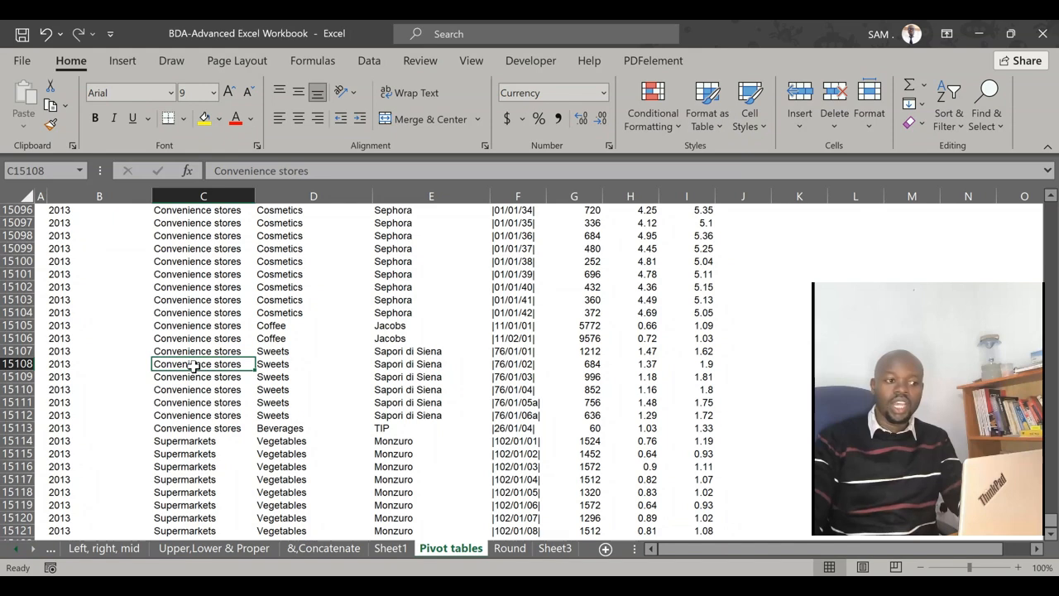
click(301, 368)
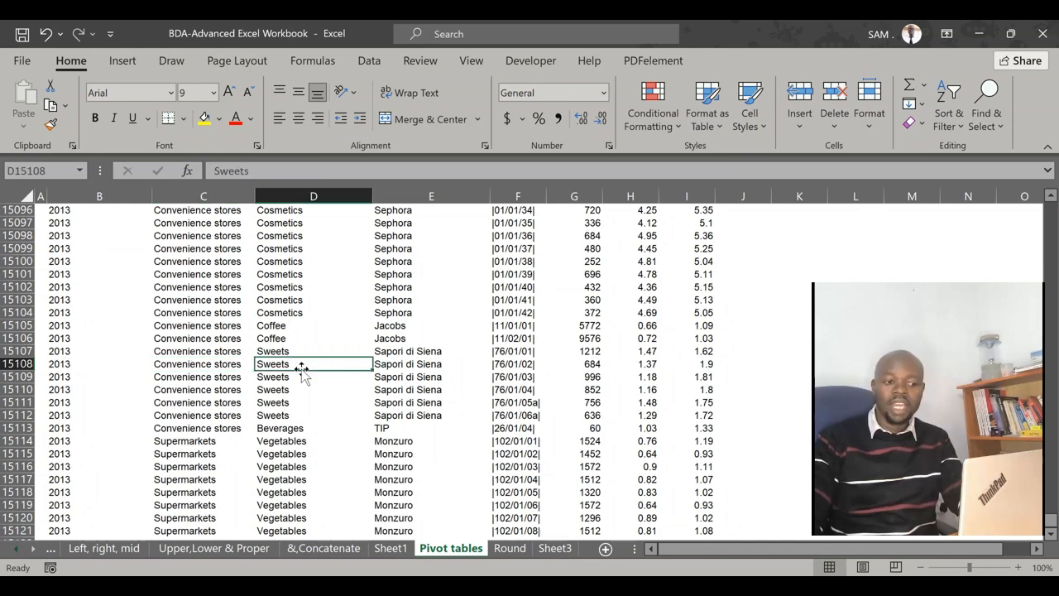
click(443, 365)
click(501, 363)
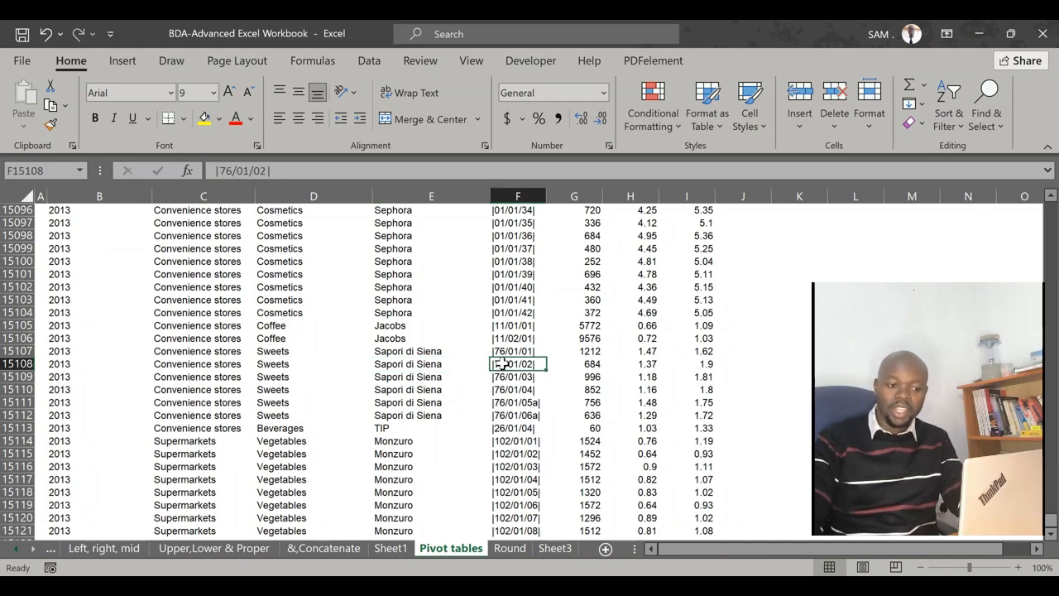
click(671, 352)
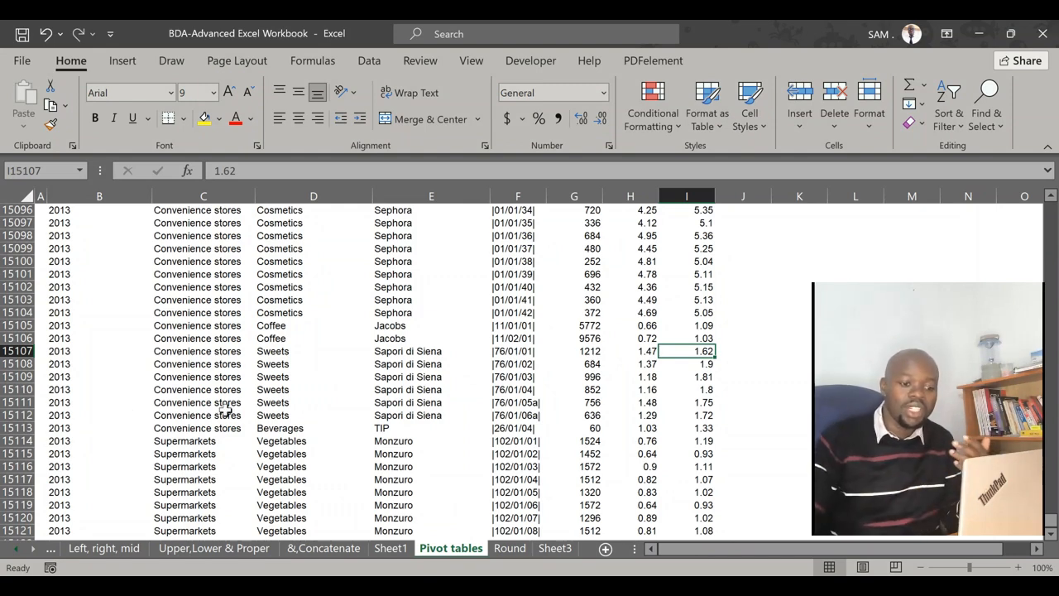
scroll(563, 409, down, 3)
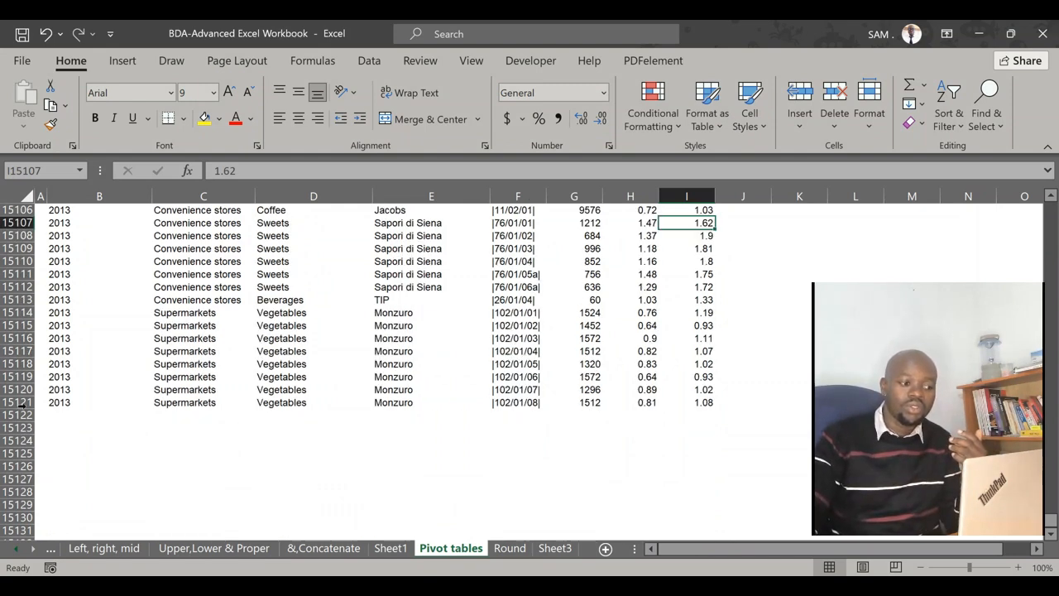
click(151, 466)
drag(18, 404, 54, 402)
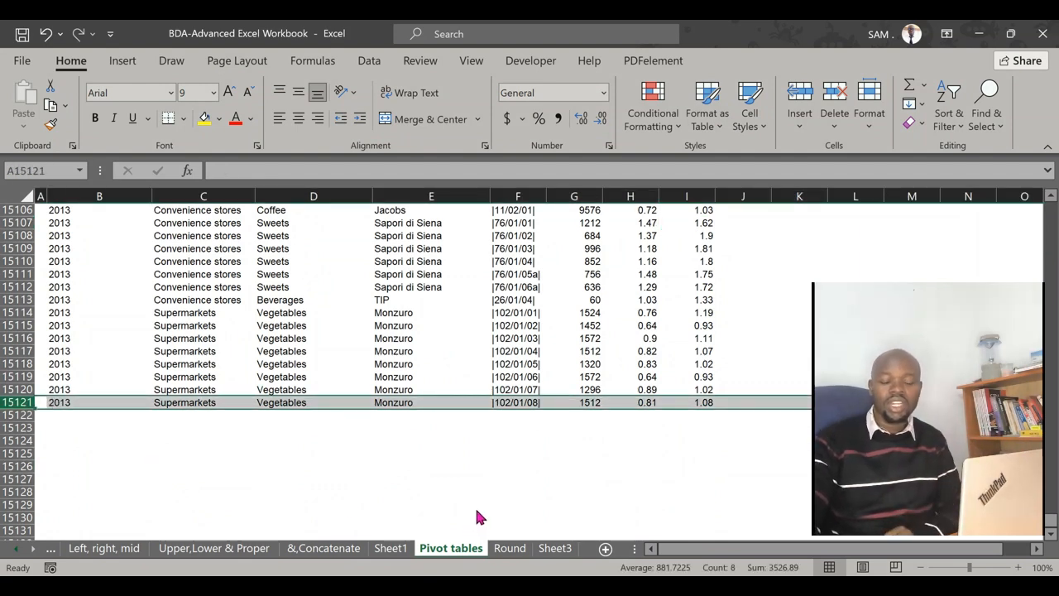
click(688, 403)
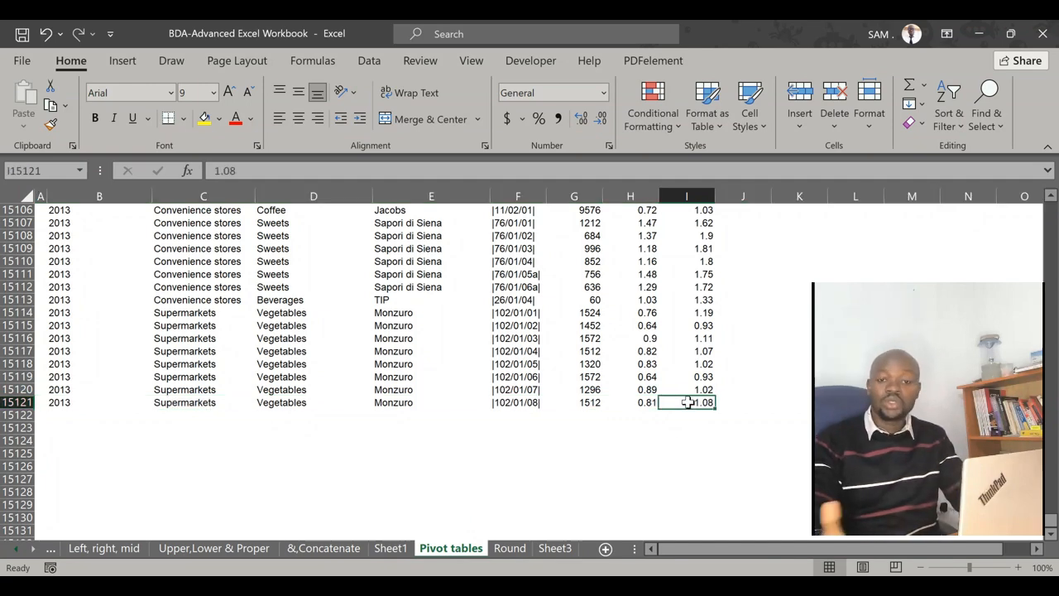
Return to the header row and check the extent of the Unitary price column from its first to its last entry
key(ctrl+Up)
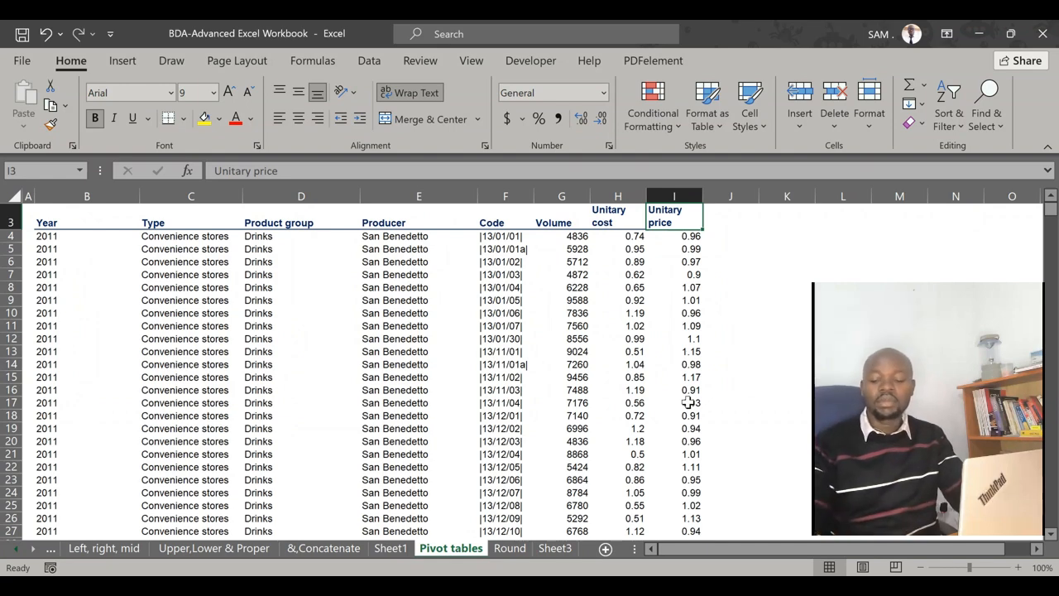
scroll(688, 403, up, 1)
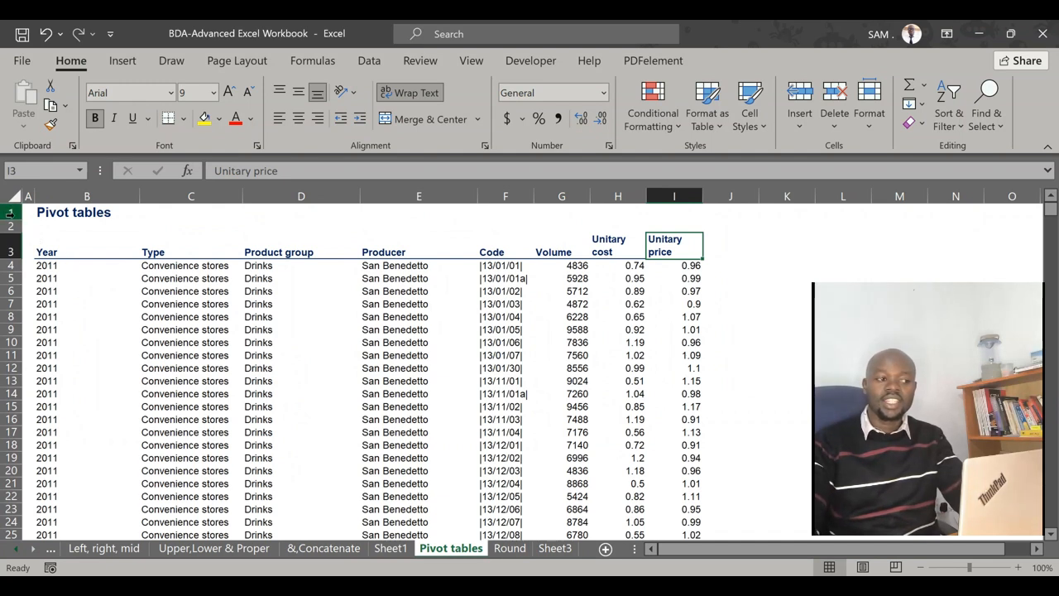
click(10, 213)
click(674, 355)
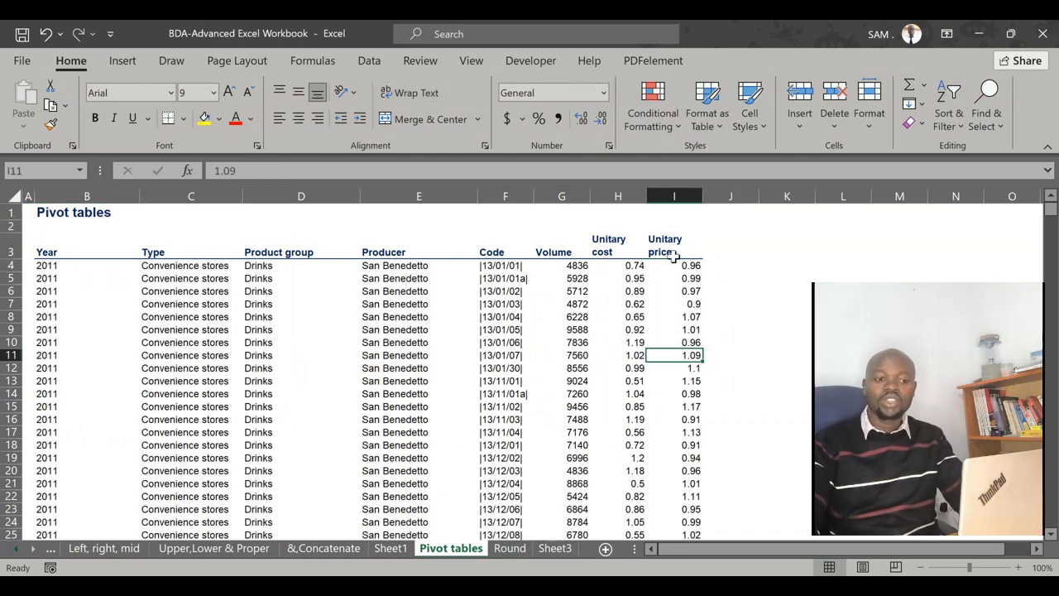
click(673, 251)
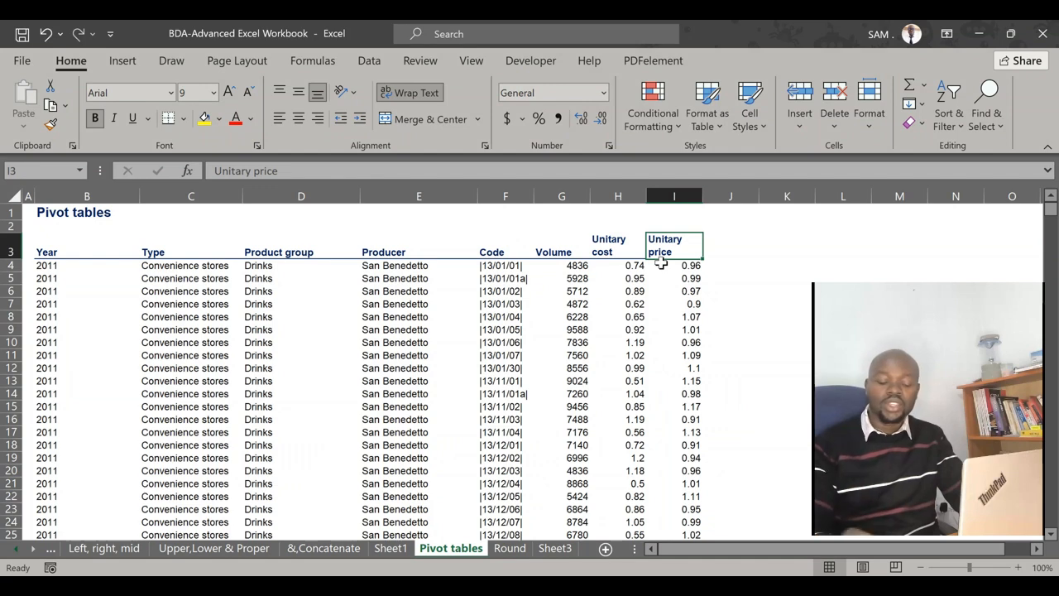
key(ctrl+Down)
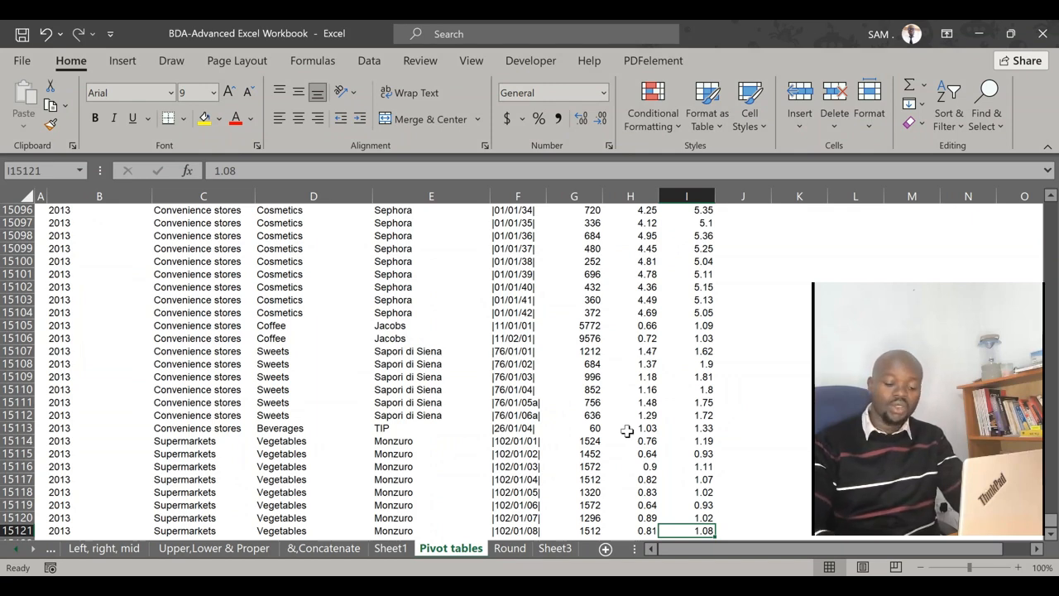
key(ctrl+Up)
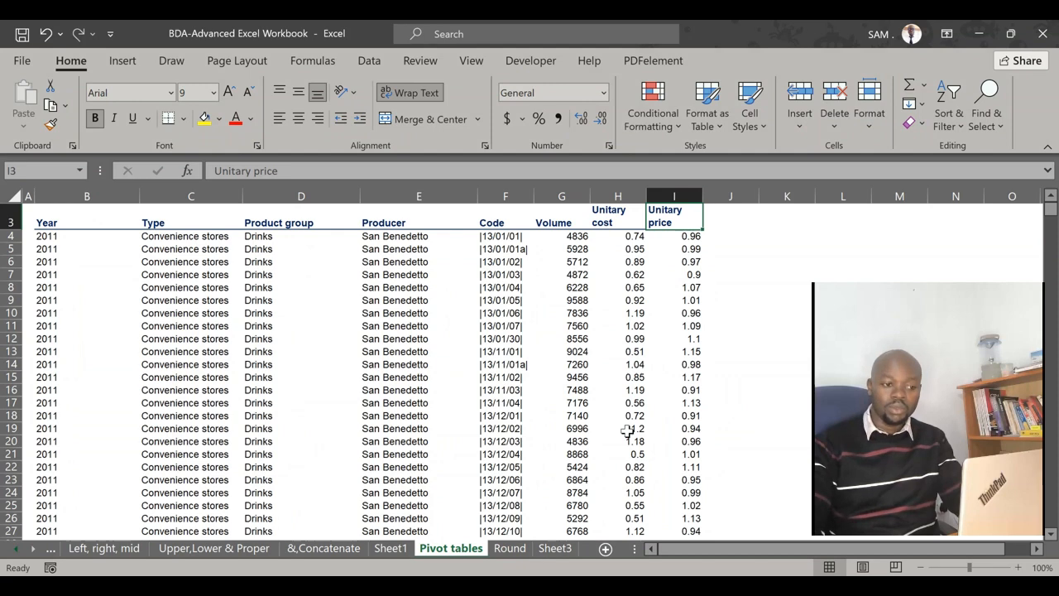
scroll(675, 410, up, 1)
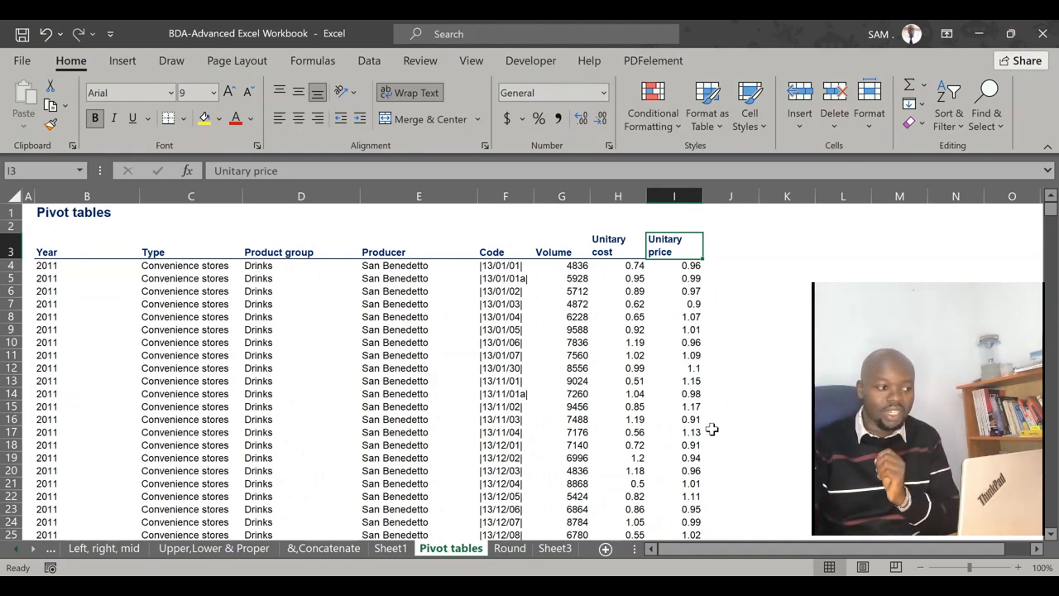
Review the Type, Product group, Producer and Code entries in the upper rows of the dataset
click(201, 317)
click(298, 290)
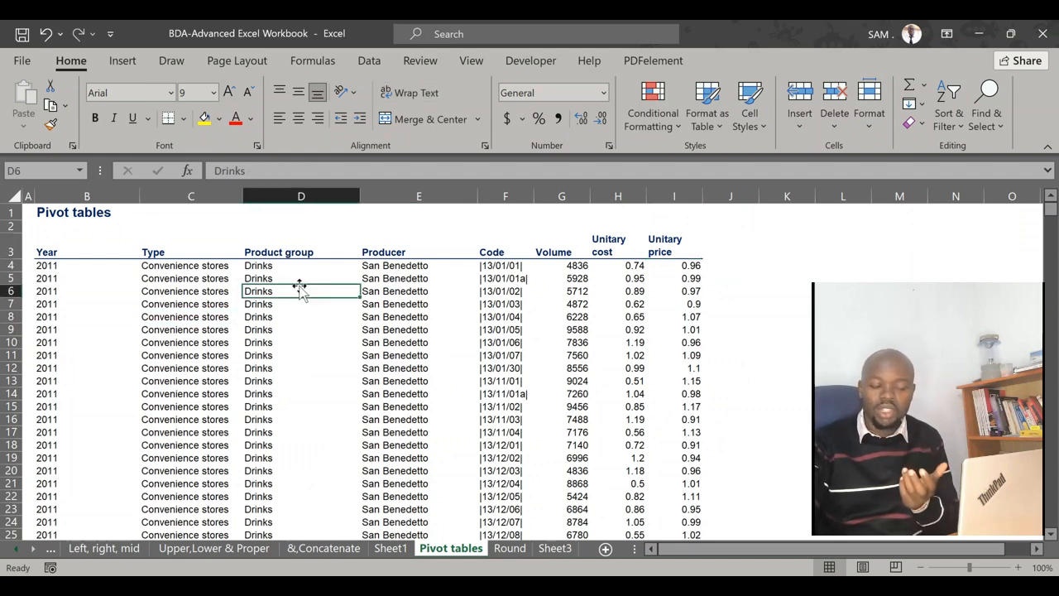
scroll(295, 372, down, 15)
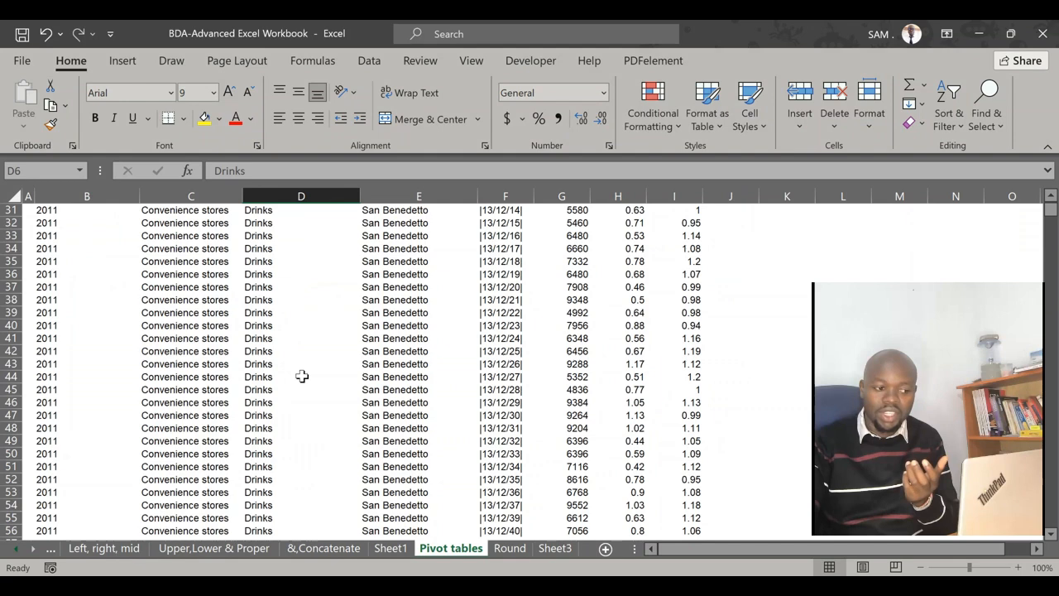
scroll(300, 356, up, 8)
scroll(301, 353, up, 7)
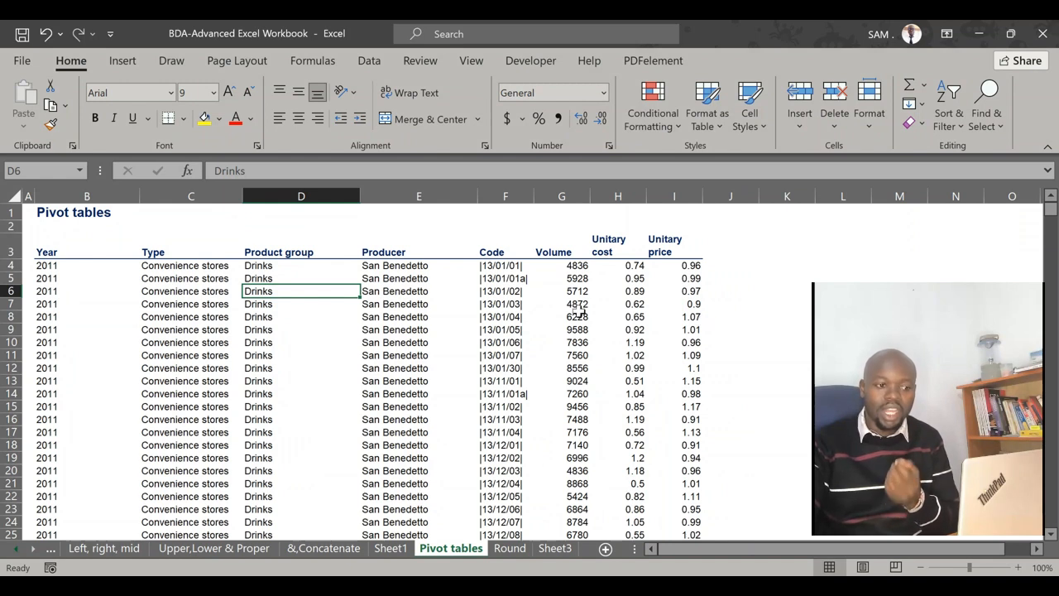
click(496, 306)
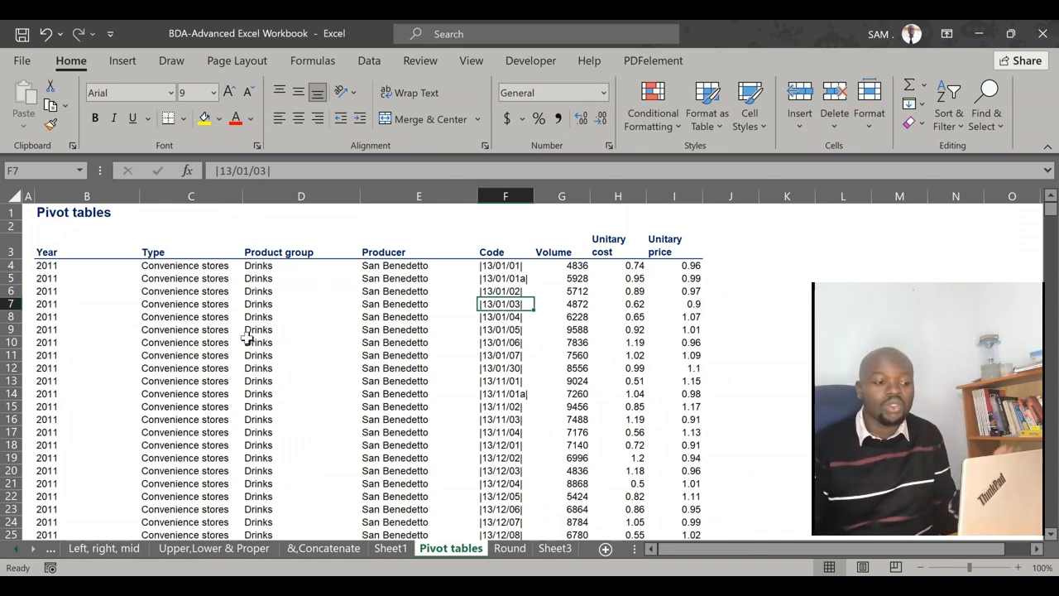
click(374, 418)
click(302, 382)
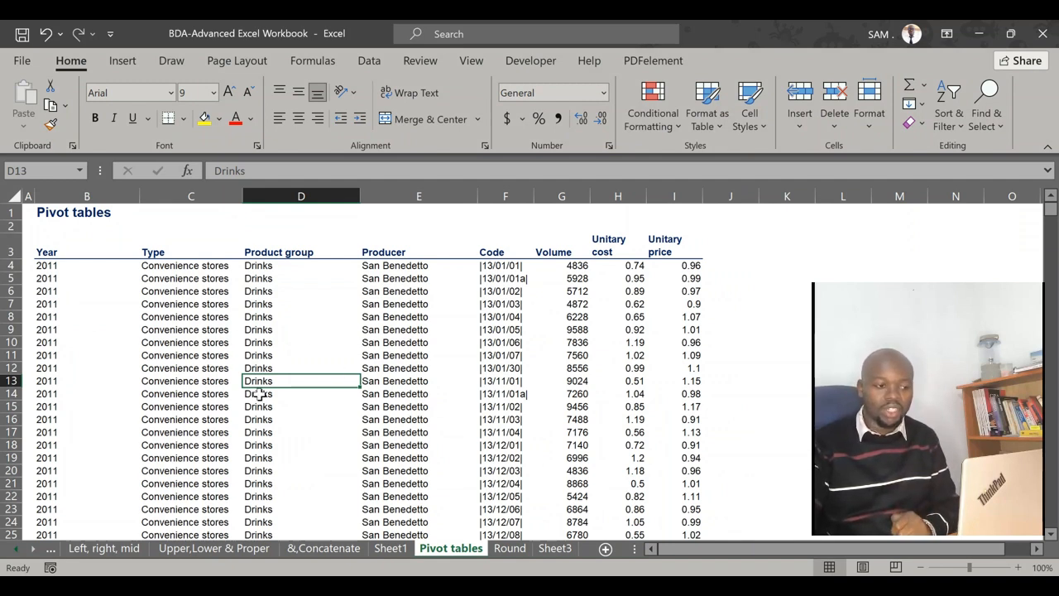
click(281, 331)
Select the whole dataset from the Year header to the last Unitary price entry and insert a PivotTable on a new worksheet
click(56, 251)
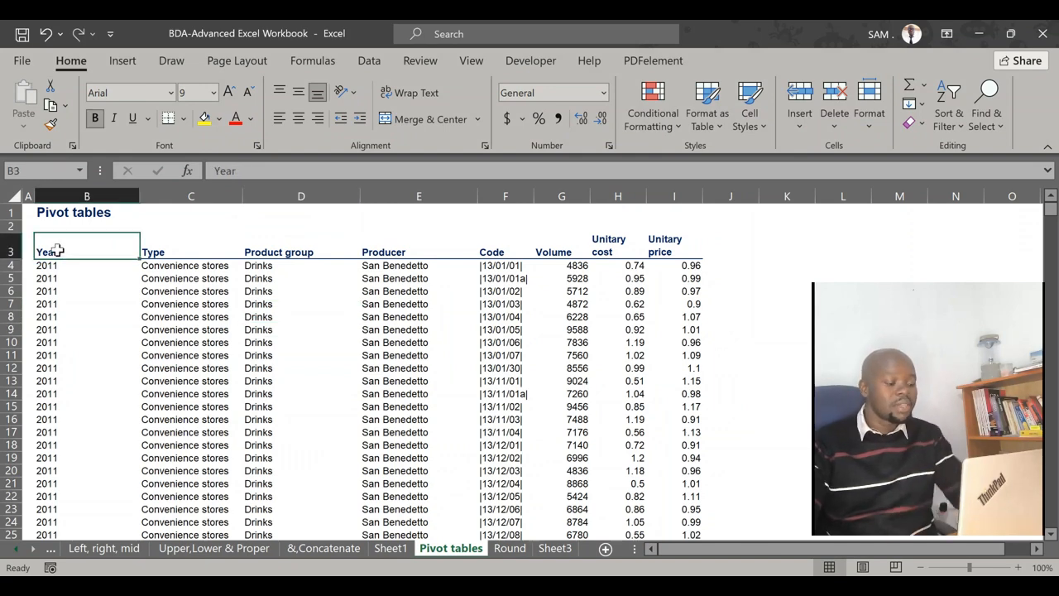
key(ctrl+shift+Right)
key(ctrl+shift+Down)
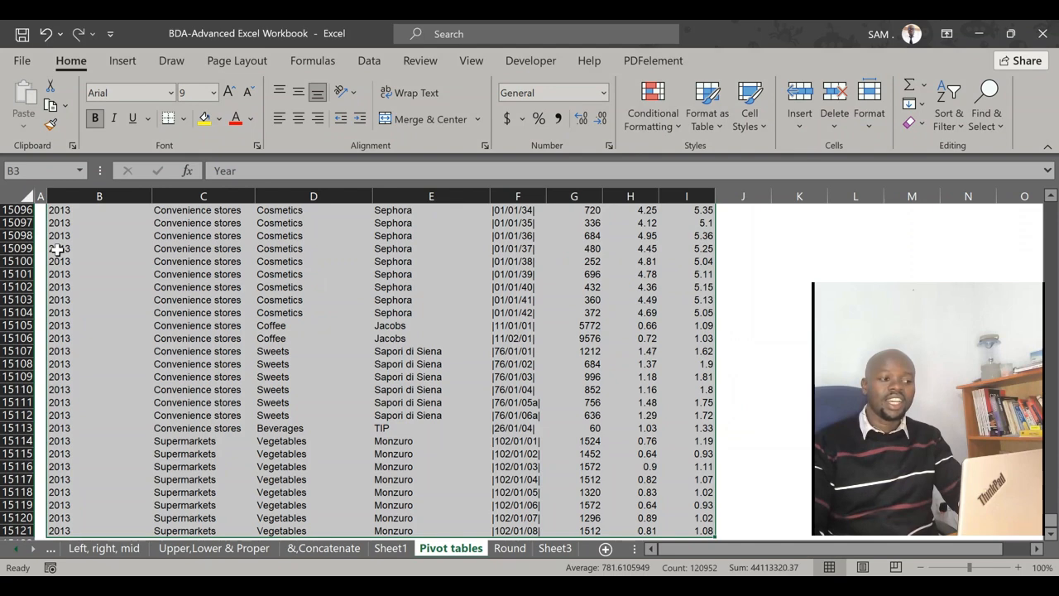
click(123, 61)
click(29, 97)
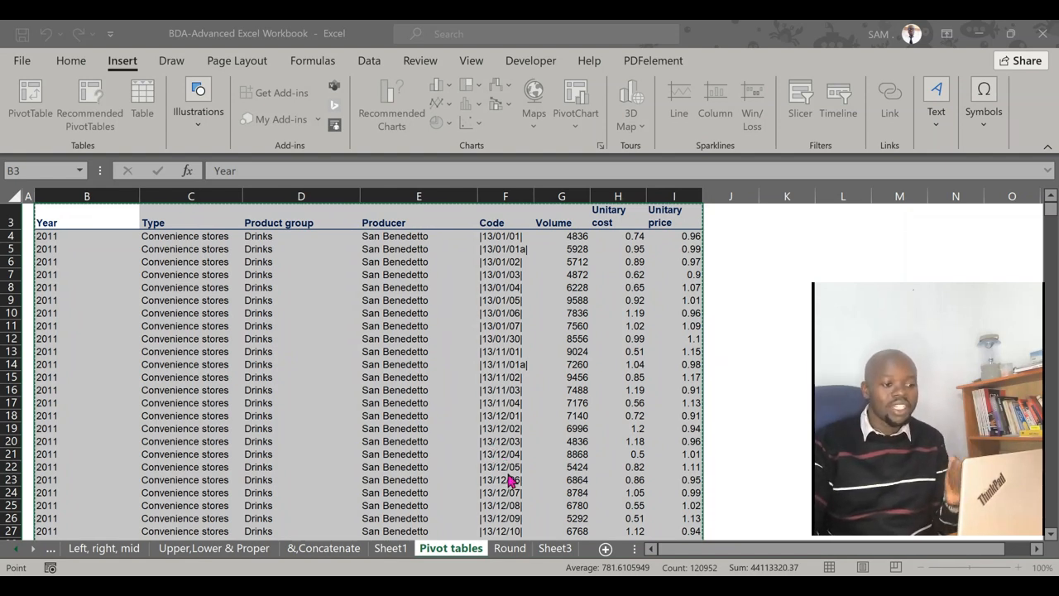
click(509, 526)
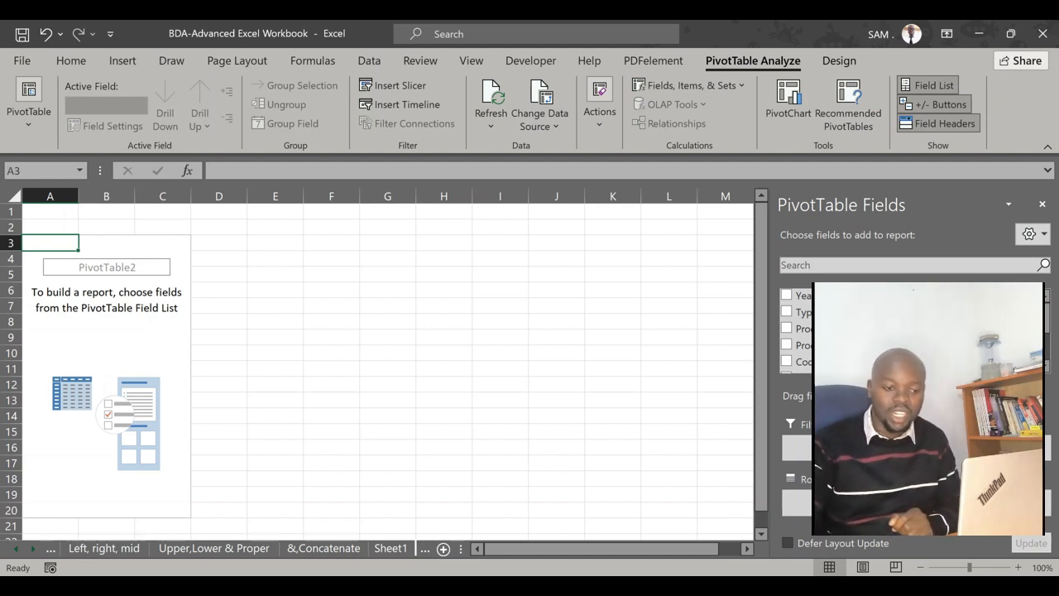
Add the Volume field to the PivotTable's values, summarized as Sum of Volume
scroll(828, 331, down, 3)
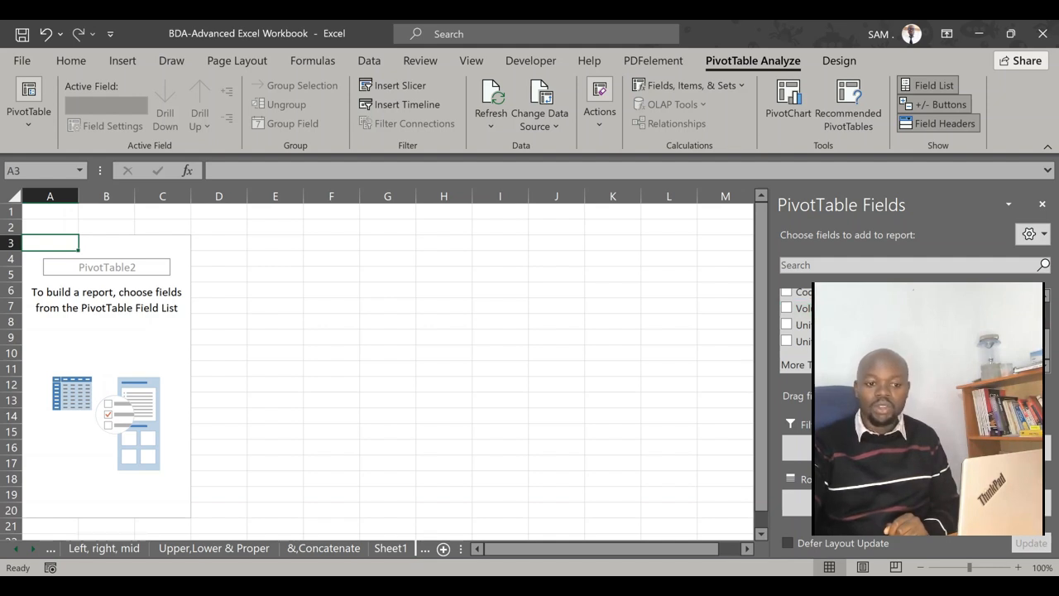
drag(804, 308, 983, 502)
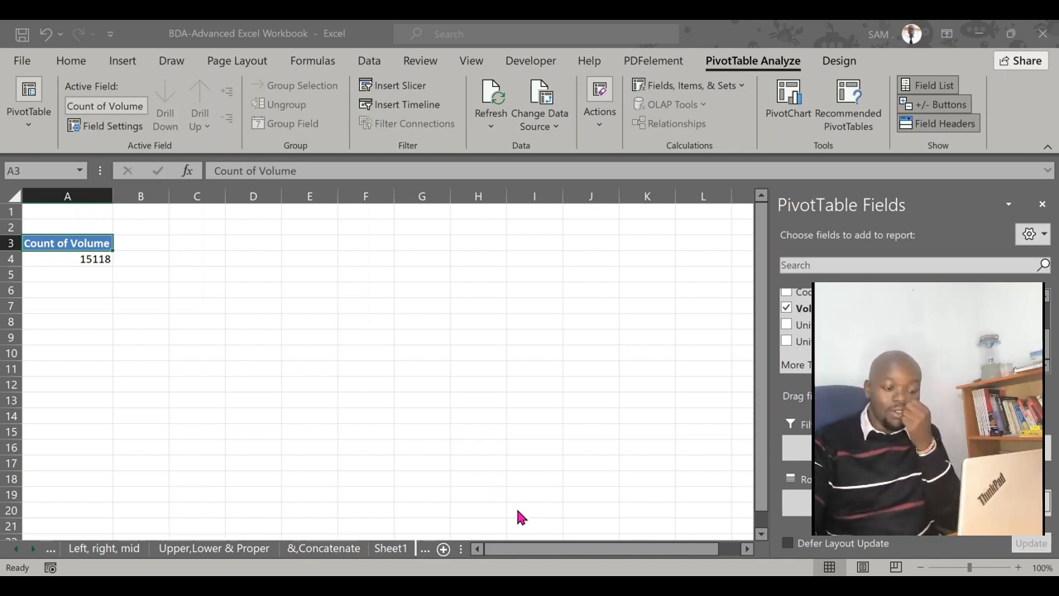
key(ctrl+z)
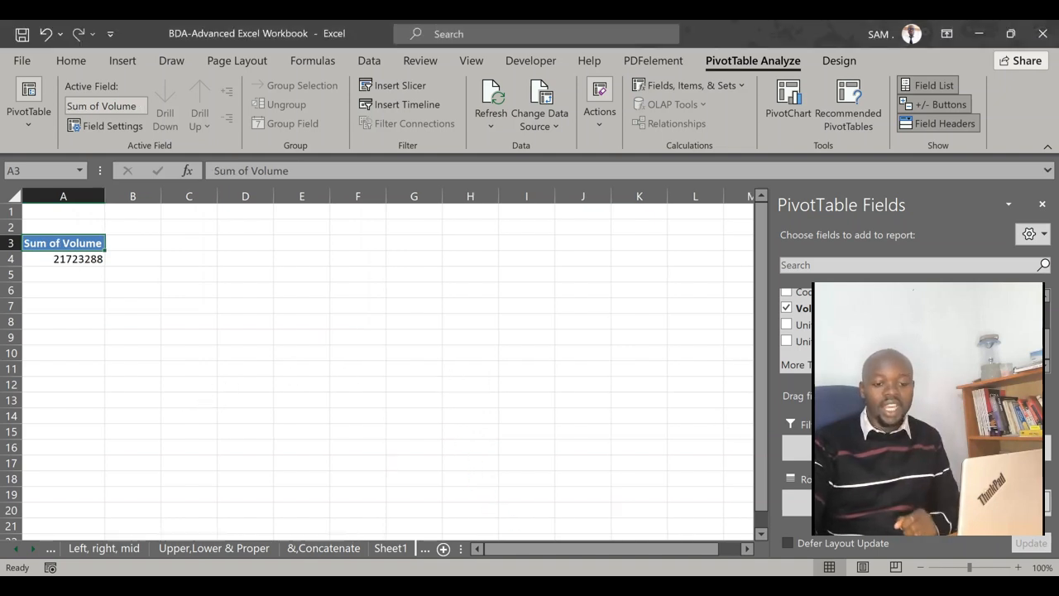
Add the Product group field to the PivotTable's rows to break the volume down by group
scroll(828, 341, up, 2)
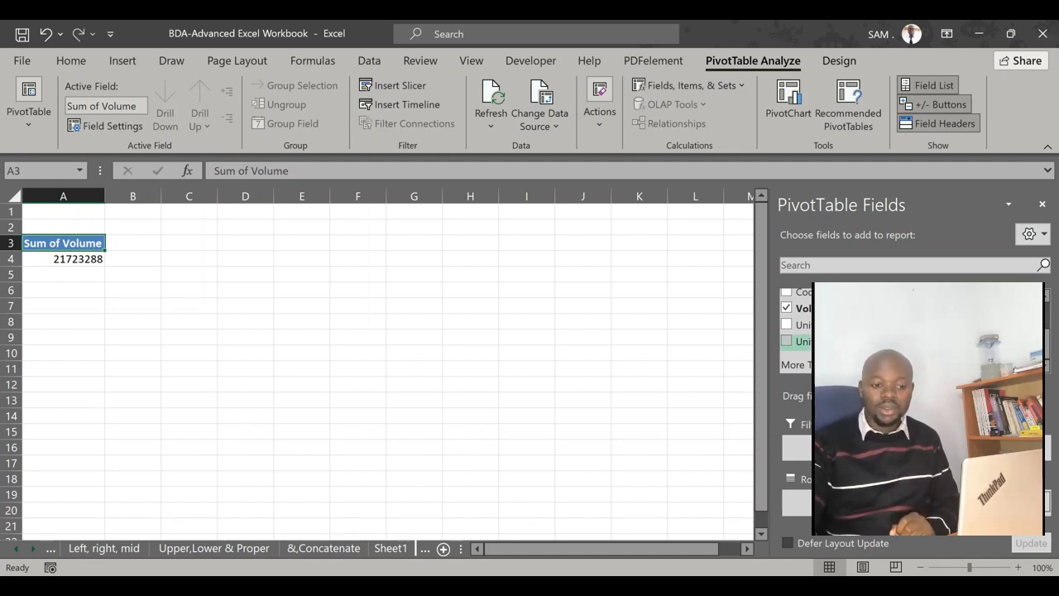
scroll(828, 335, up, 1)
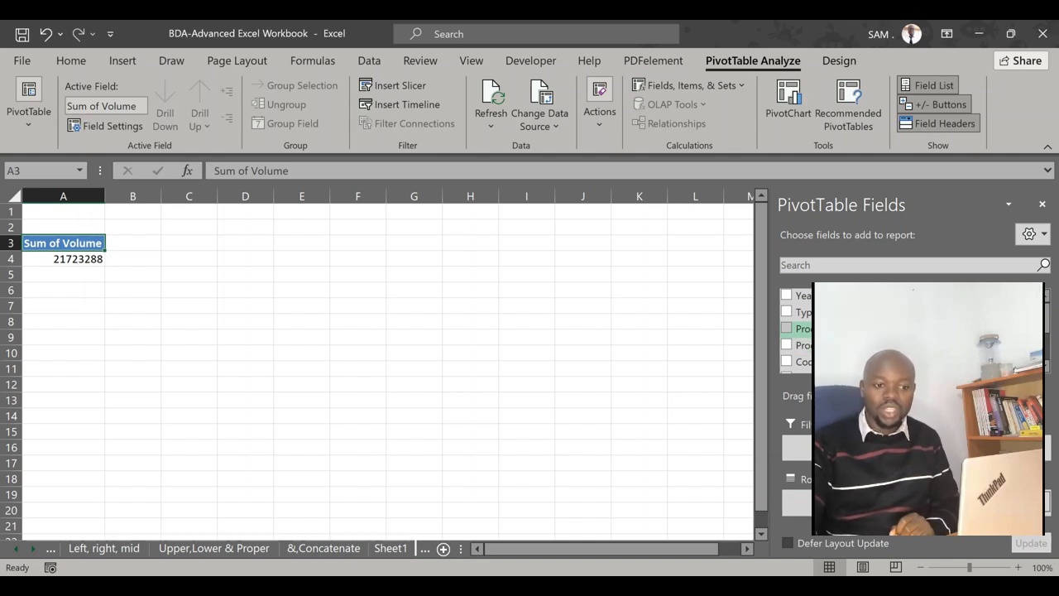
scroll(794, 330, down, 1)
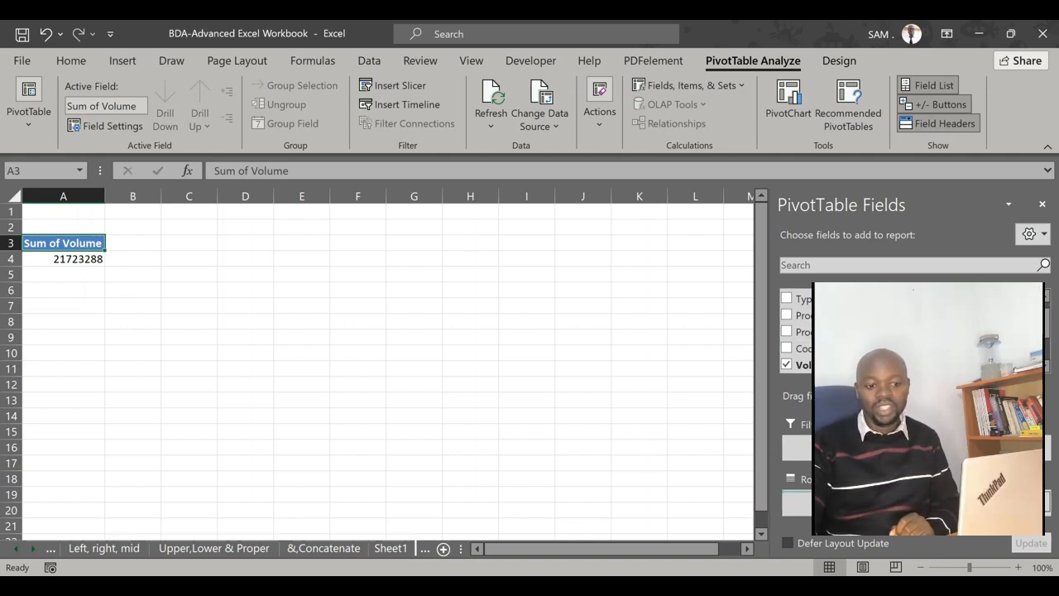
click(787, 315)
click(334, 319)
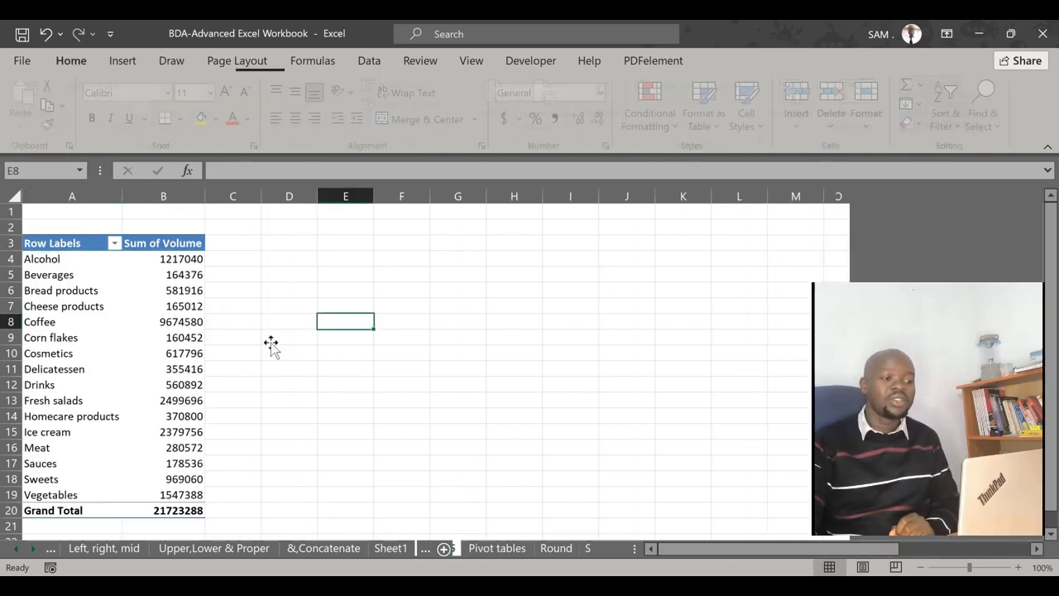
Review the product group labels and their volumes, including the Coffee and Alcohol entries
click(277, 348)
click(116, 284)
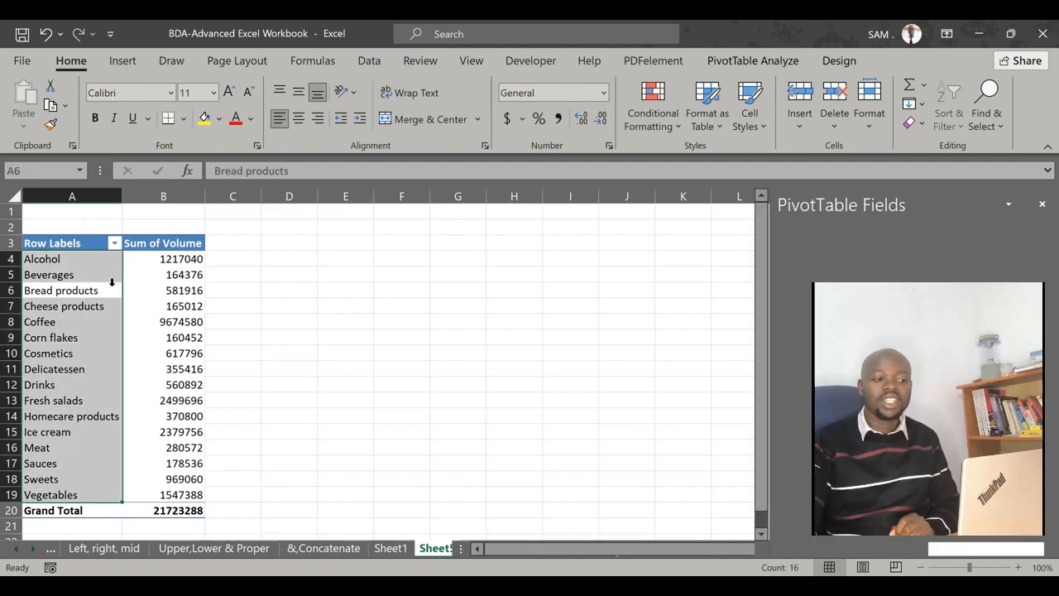
click(177, 322)
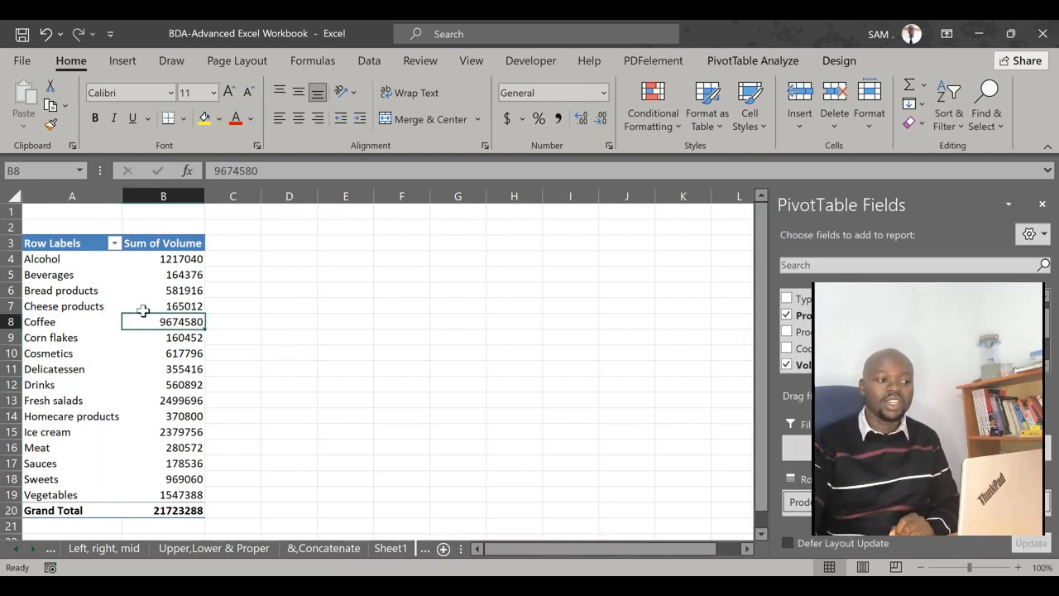
click(45, 258)
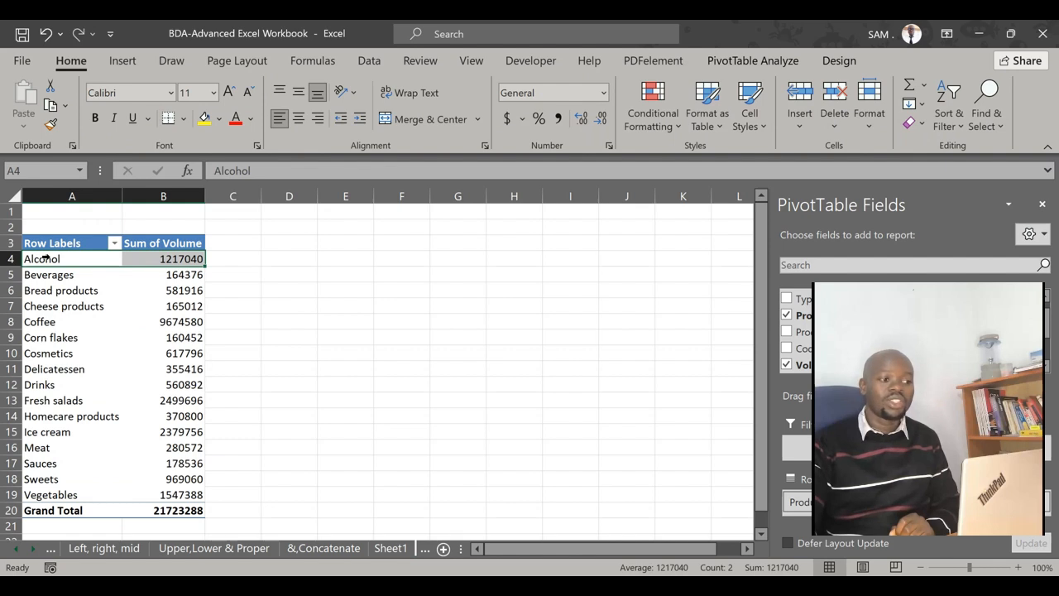
click(178, 261)
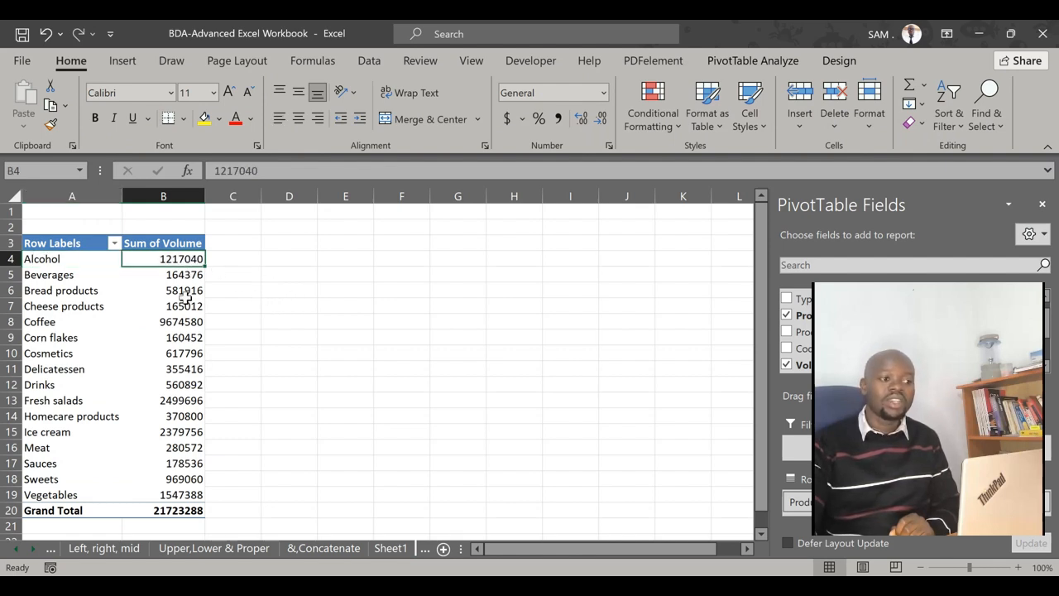
click(253, 353)
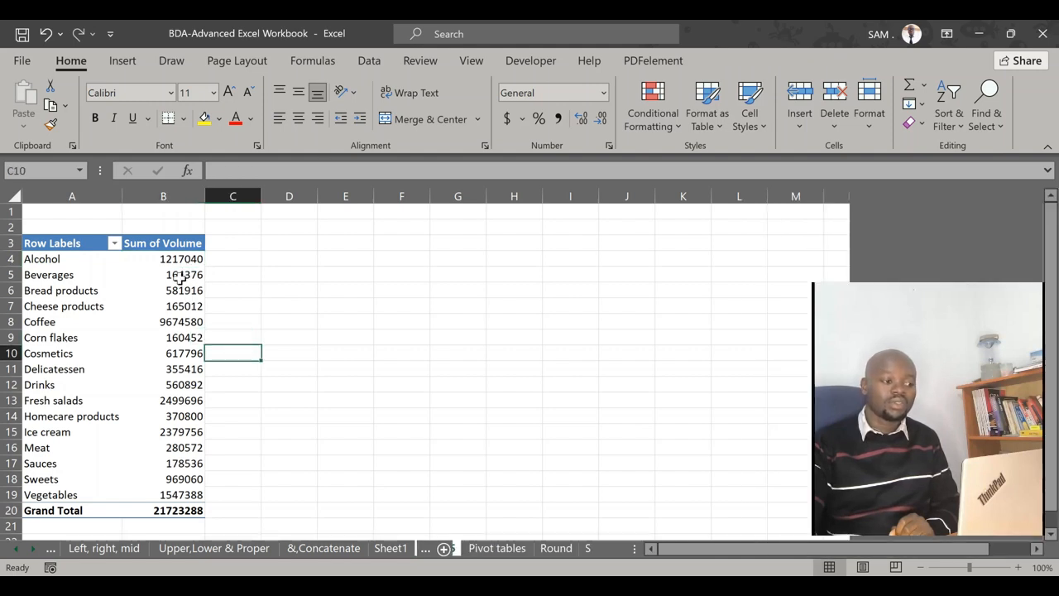
Format the Sum of Volume figures, including the grand total, with thousands separators and no decimal places
drag(165, 258, 180, 506)
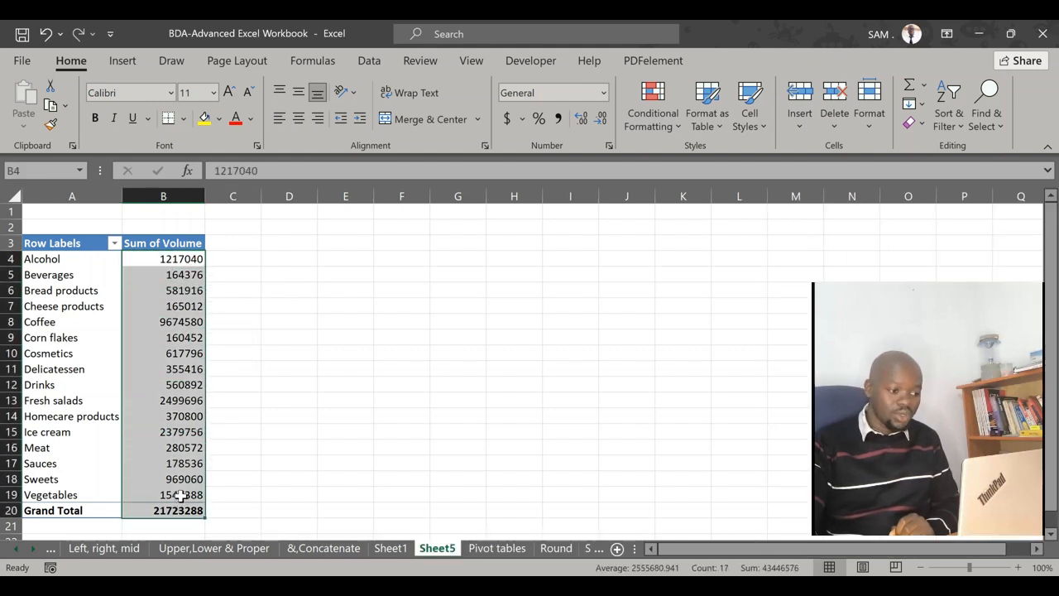
click(558, 118)
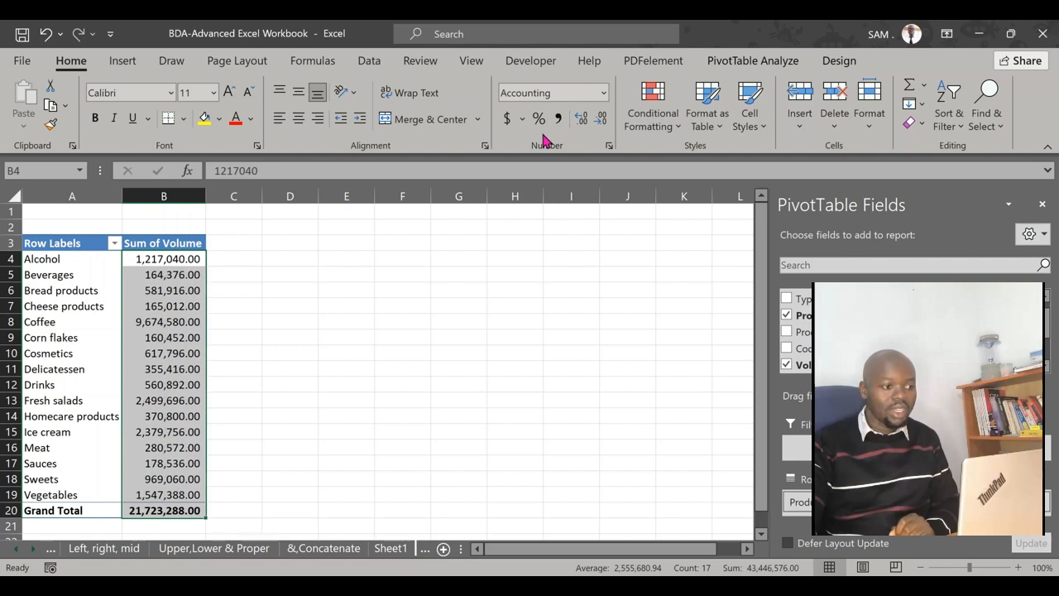
click(603, 119)
click(603, 119)
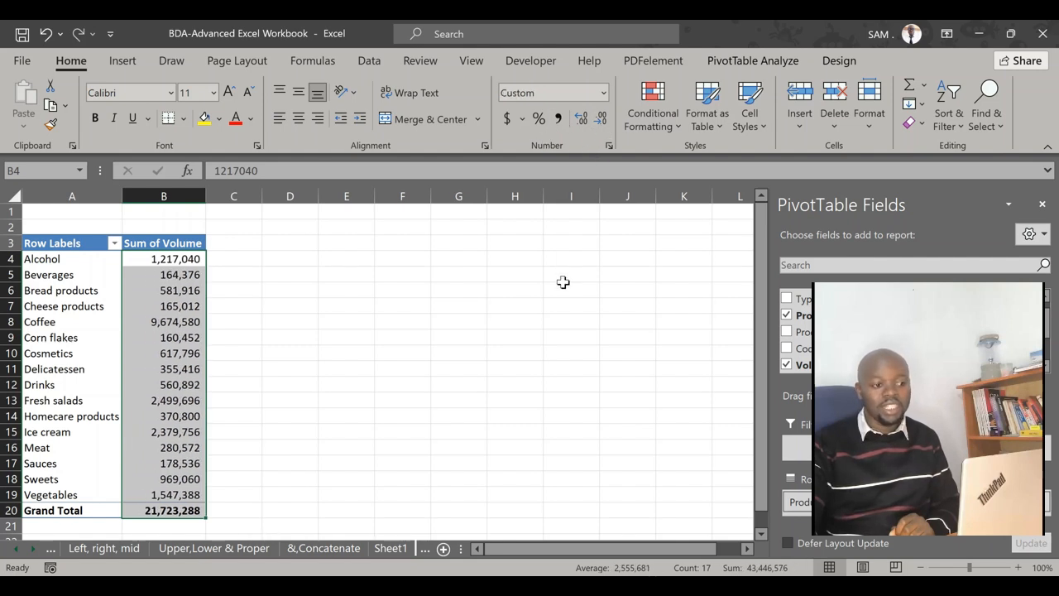
click(563, 278)
click(627, 243)
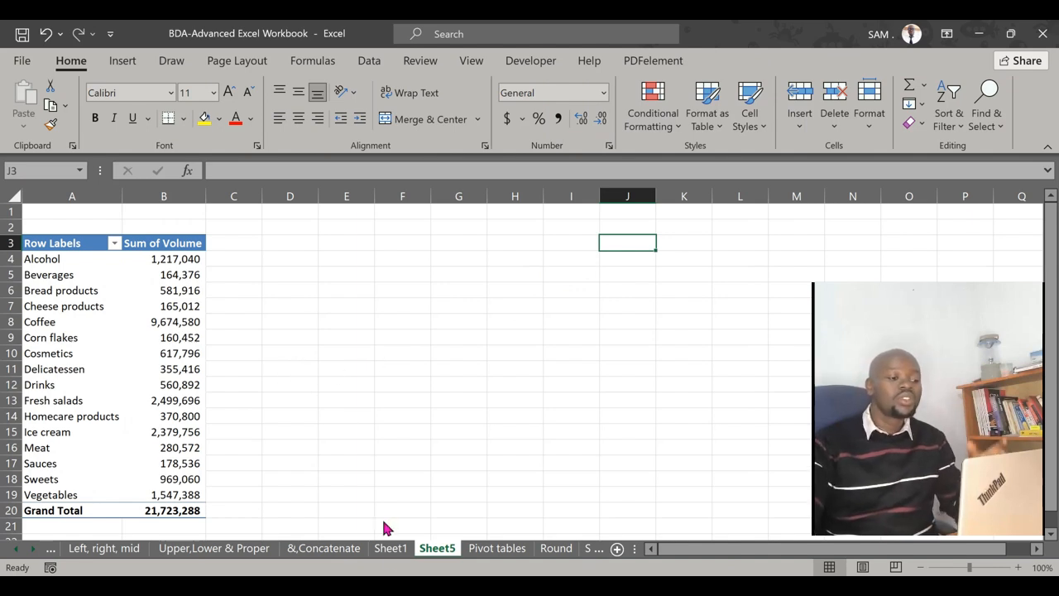
click(393, 581)
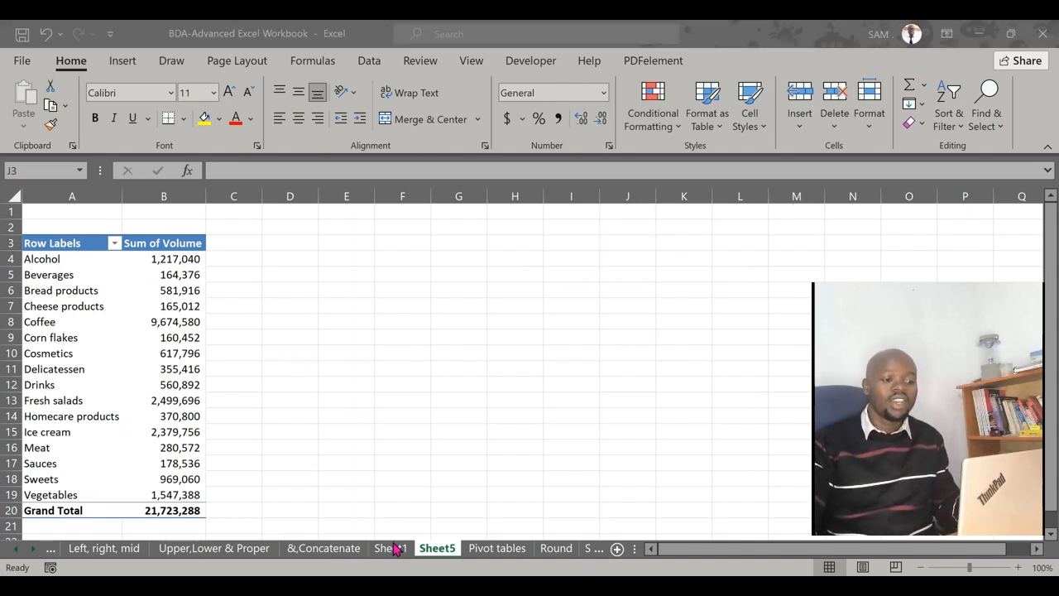
click(333, 553)
click(405, 581)
click(404, 374)
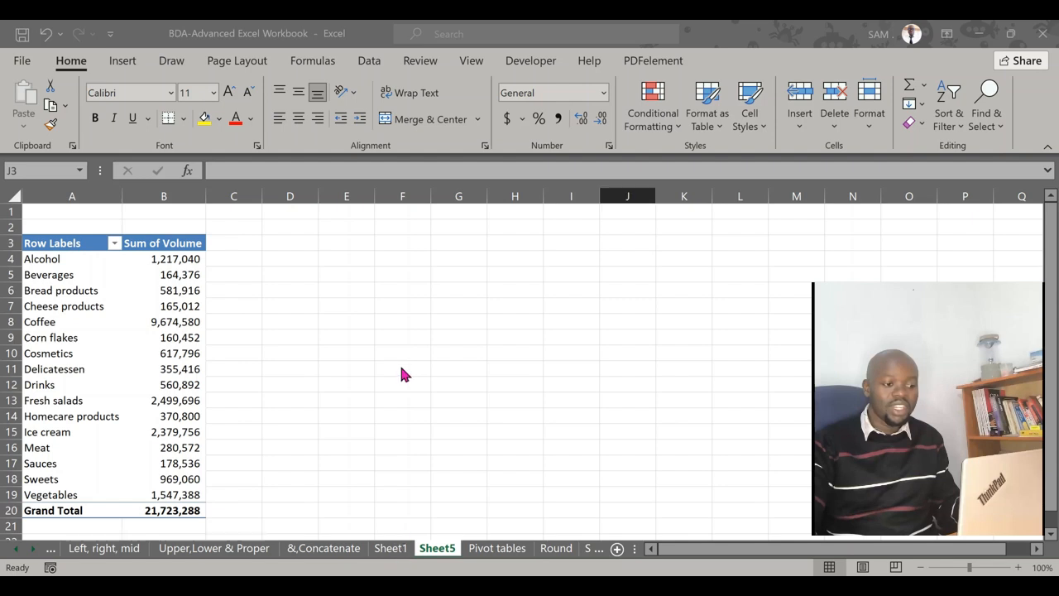
click(571, 307)
click(489, 546)
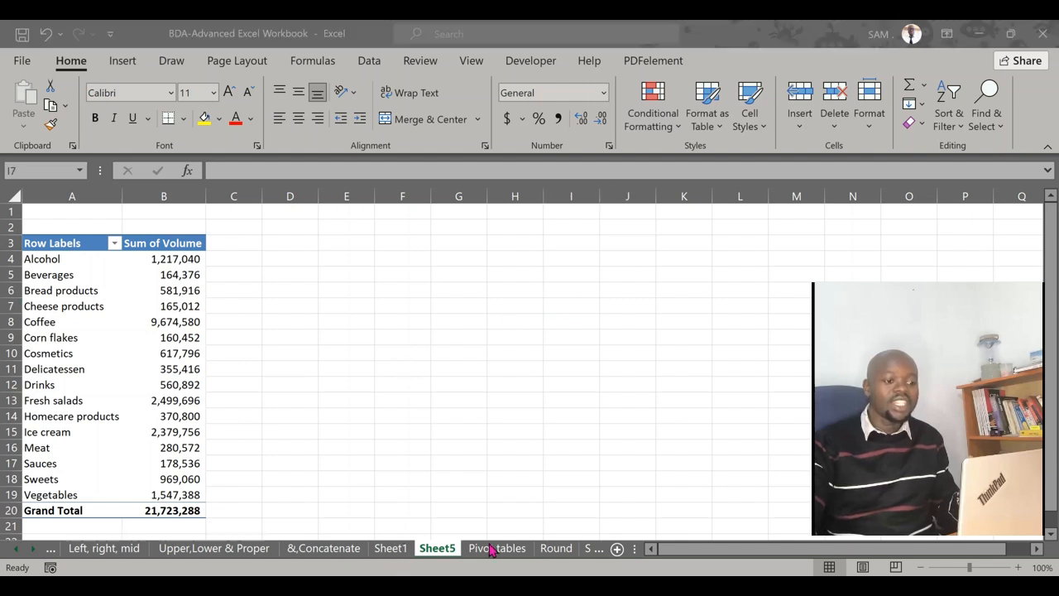
key(Right)
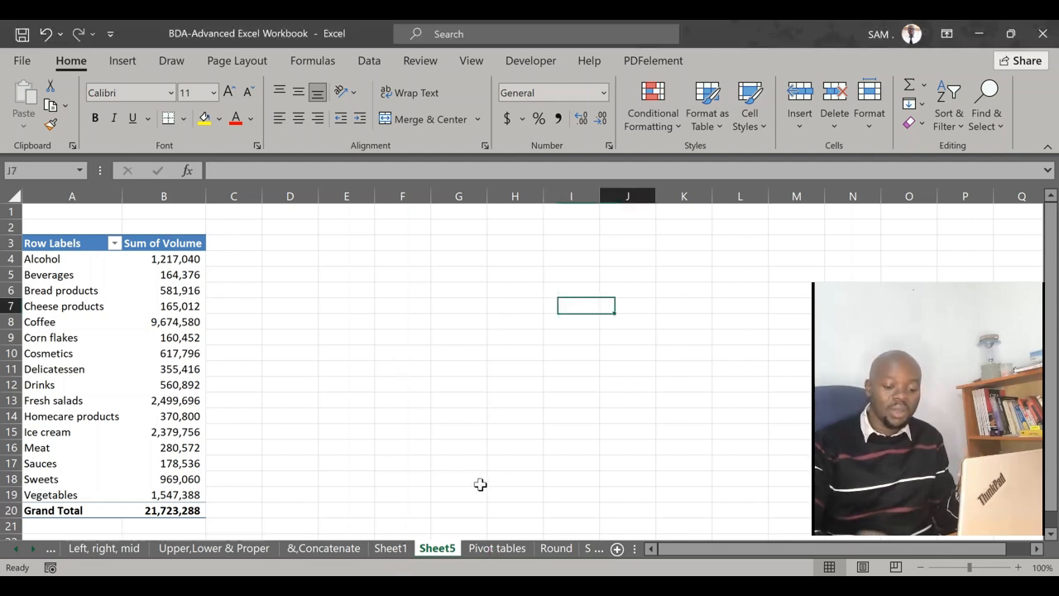
click(454, 381)
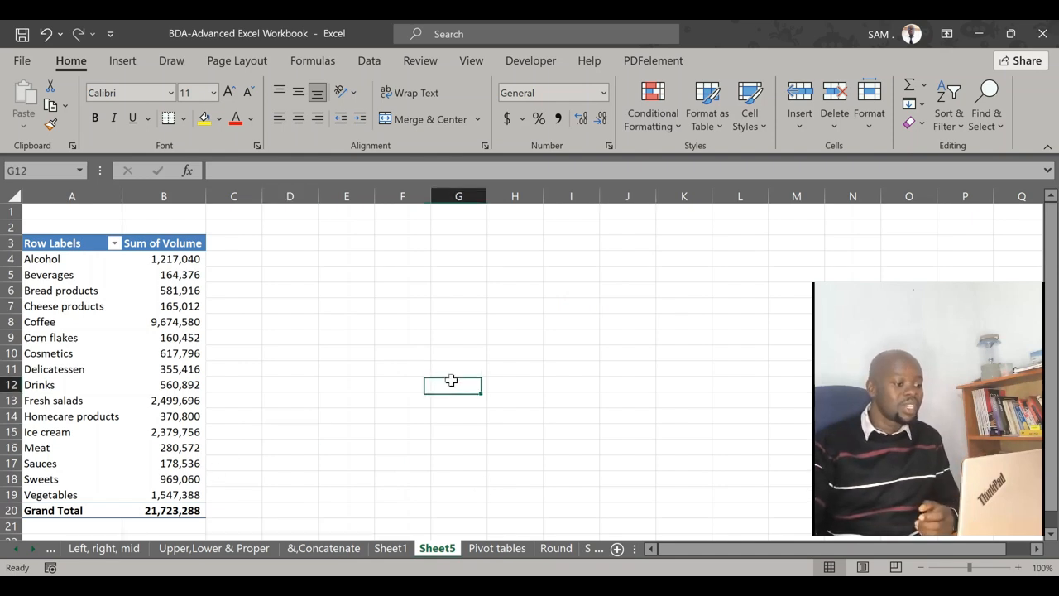
Add the Type field to the PivotTable as a report filter
click(92, 342)
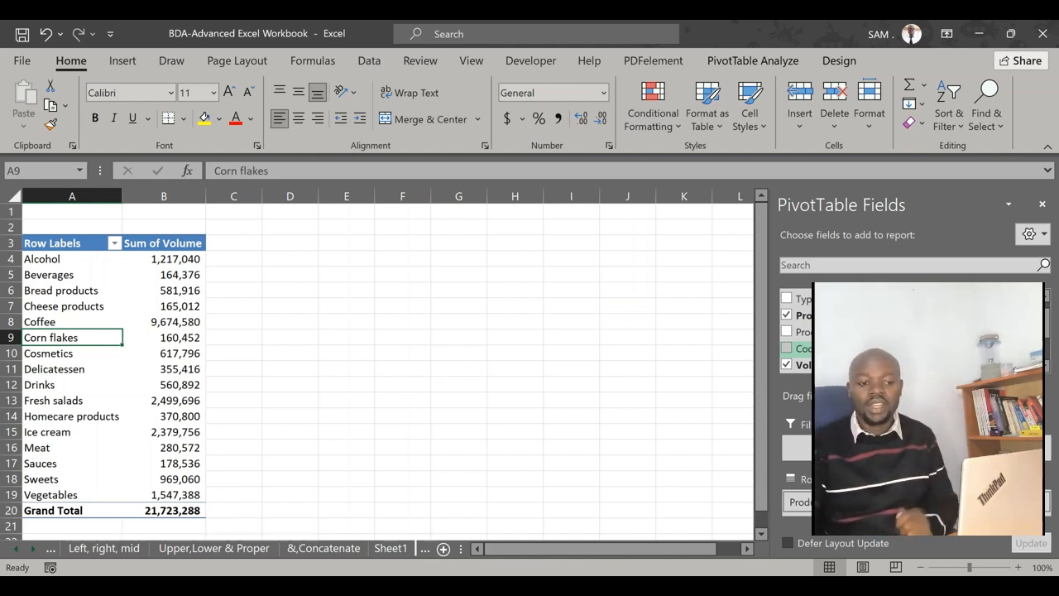
scroll(828, 339, up, 1)
scroll(796, 344, down, 2)
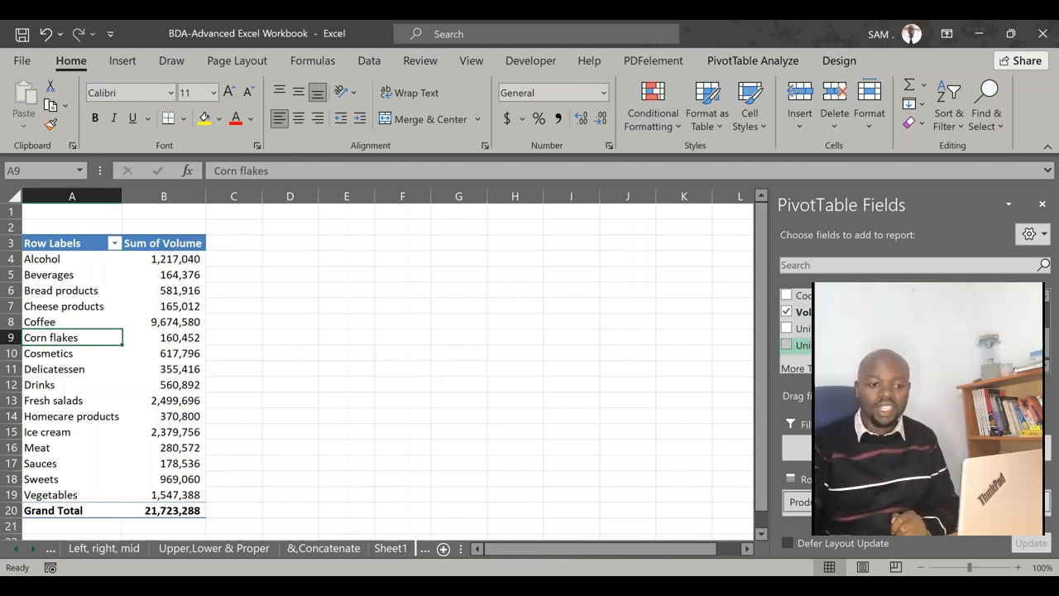
click(819, 366)
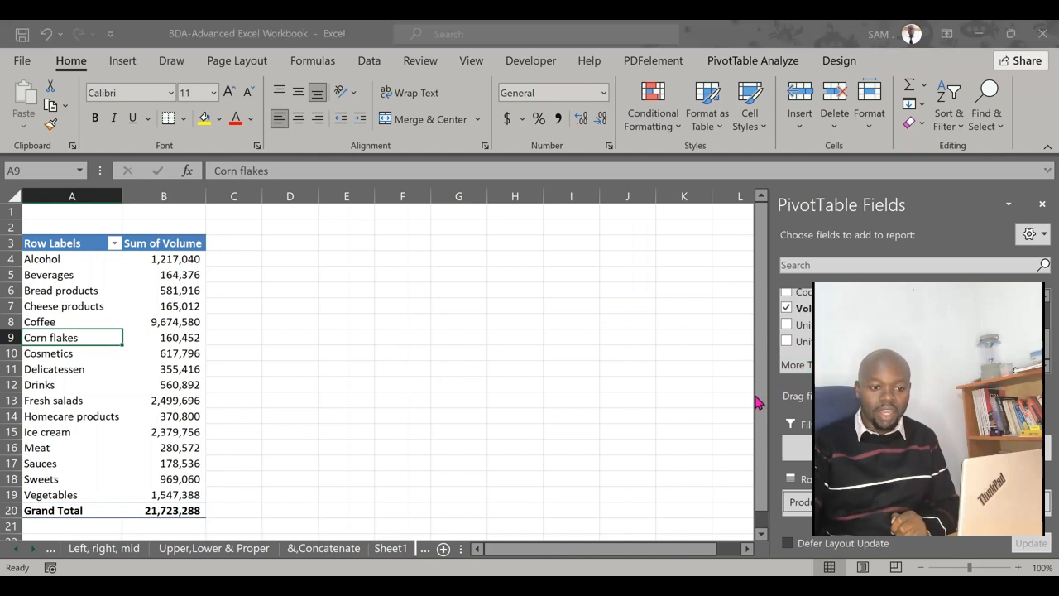
click(589, 443)
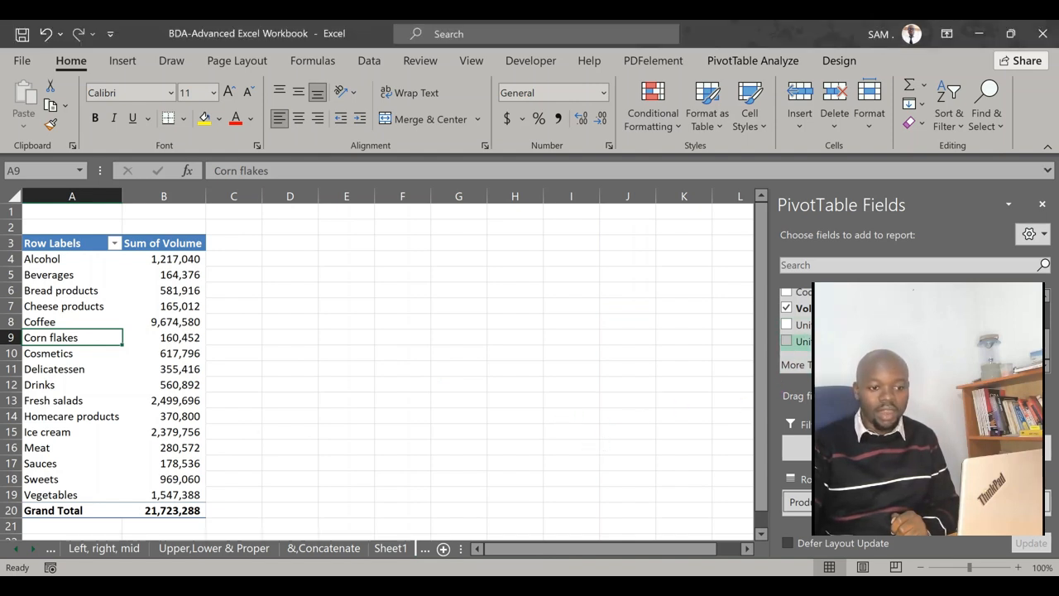
scroll(796, 335, up, 2)
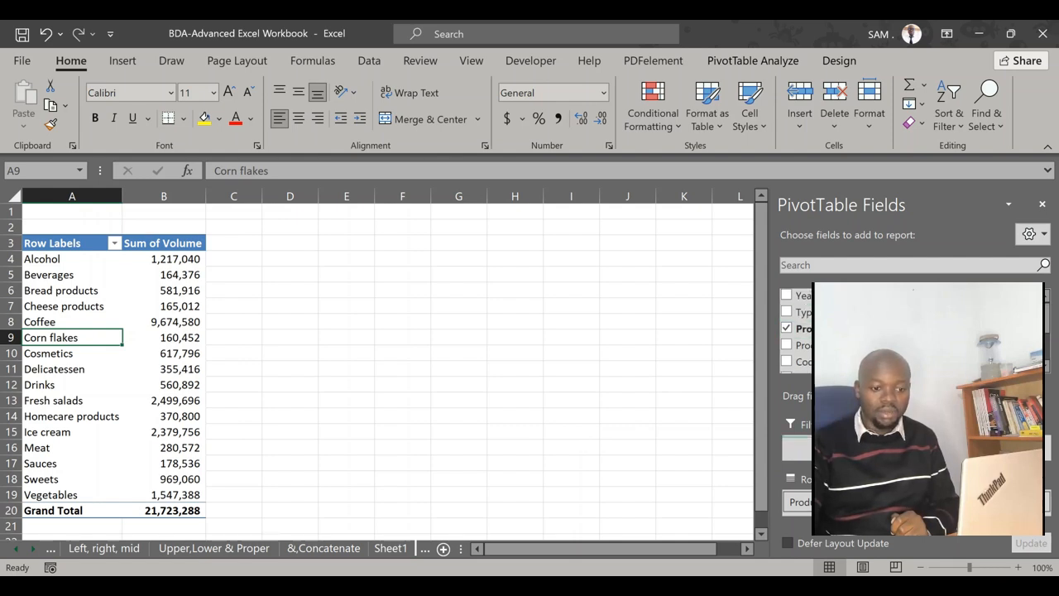
drag(804, 311, 820, 447)
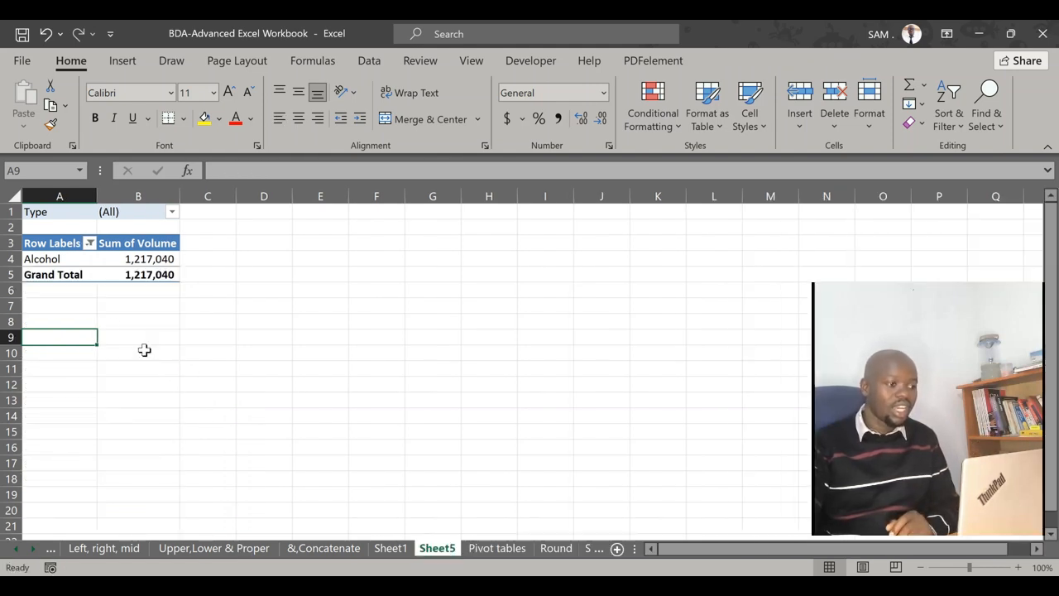
Clear the Alcohol-only selection from the row labels filter so the PivotTable includes every product group
click(87, 303)
click(78, 263)
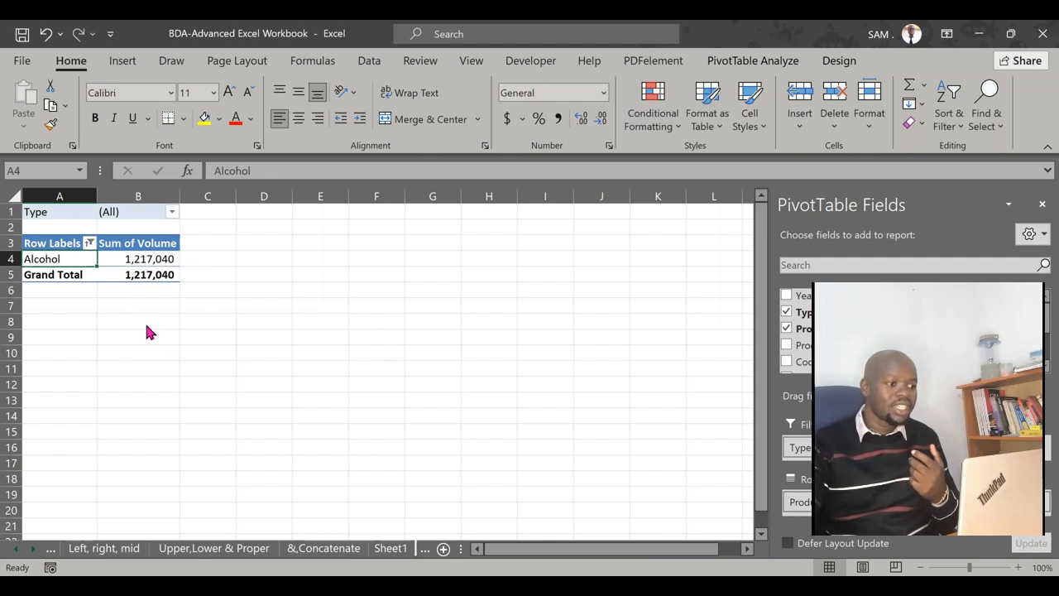
click(225, 549)
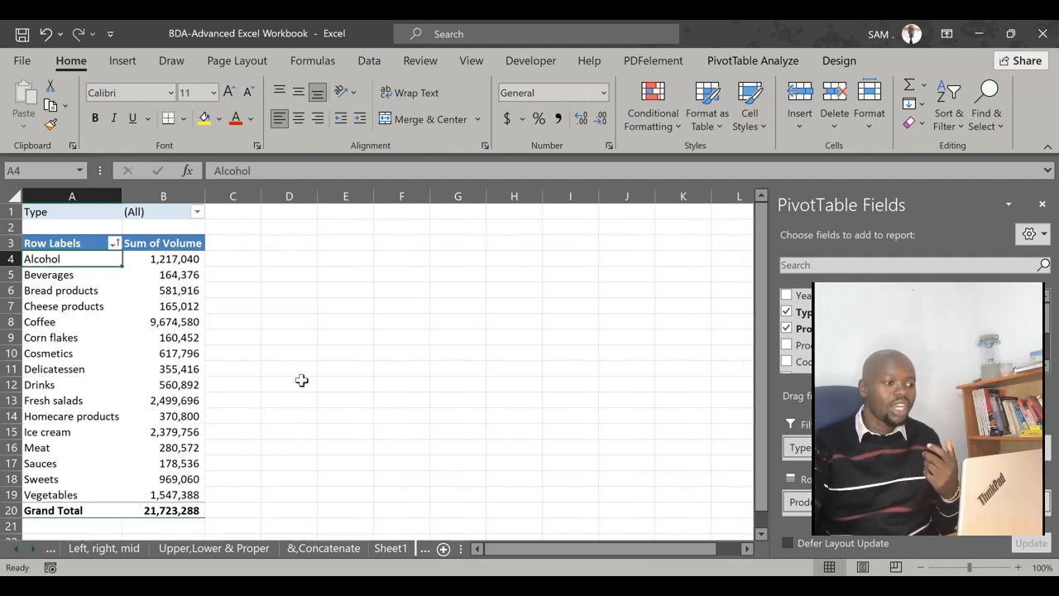
click(435, 229)
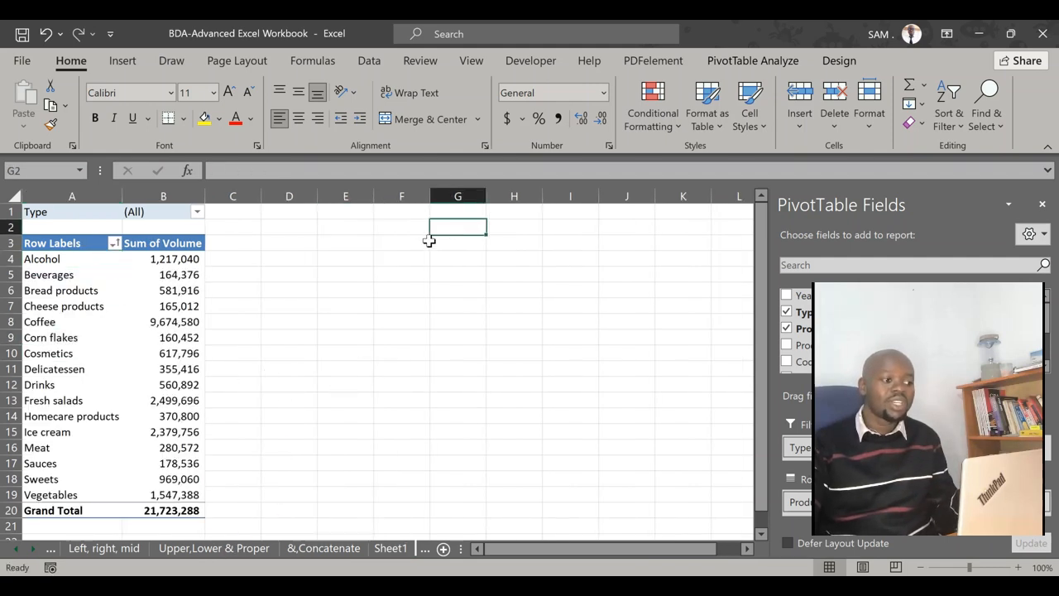
Review the product group rows from Alcohol down to Coffee
click(46, 259)
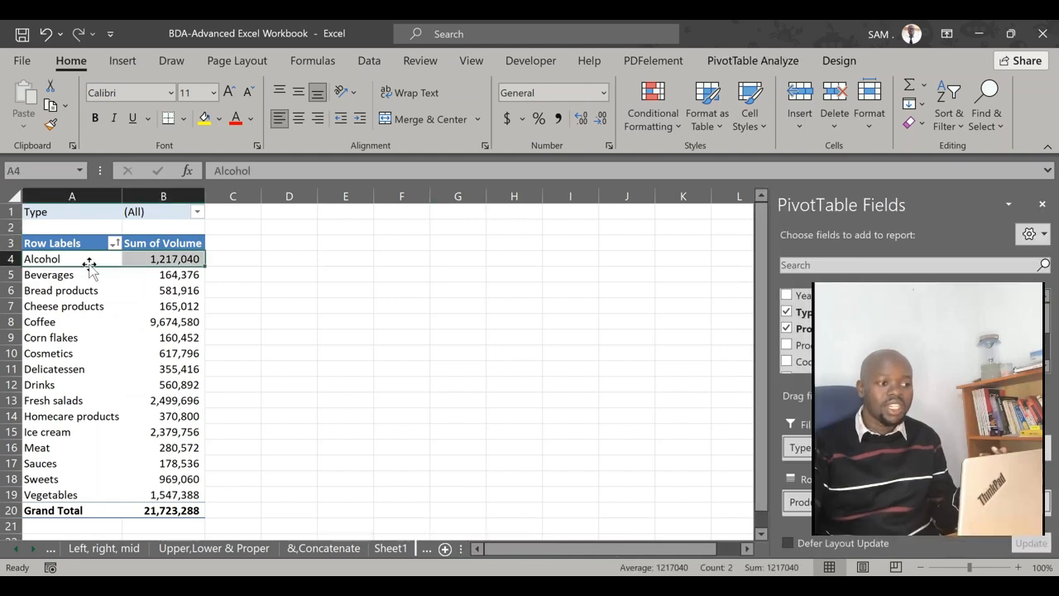
key(Down)
key(Down)
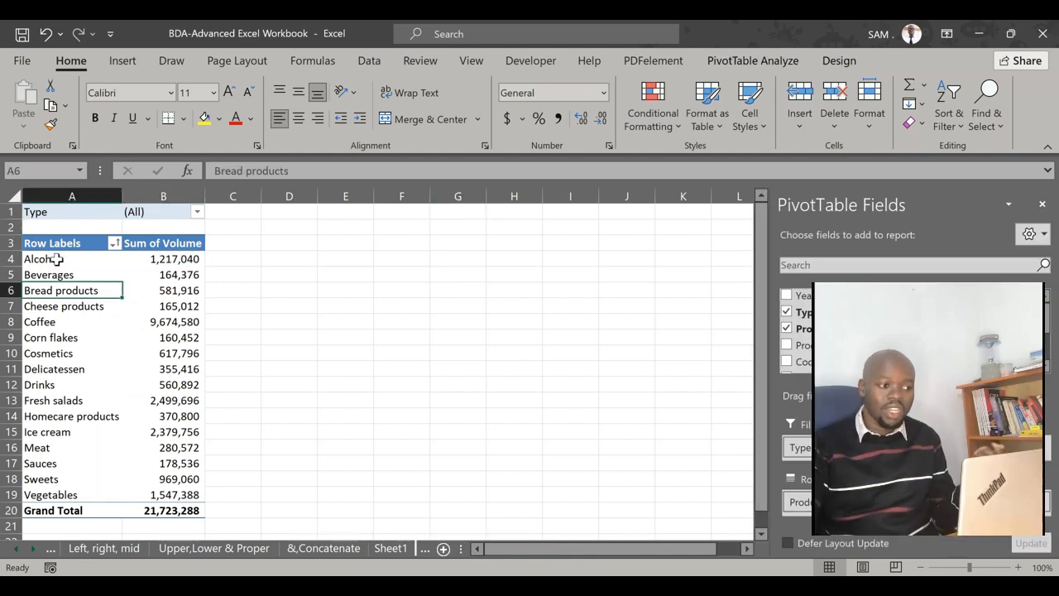
click(57, 259)
click(43, 278)
click(42, 304)
click(54, 326)
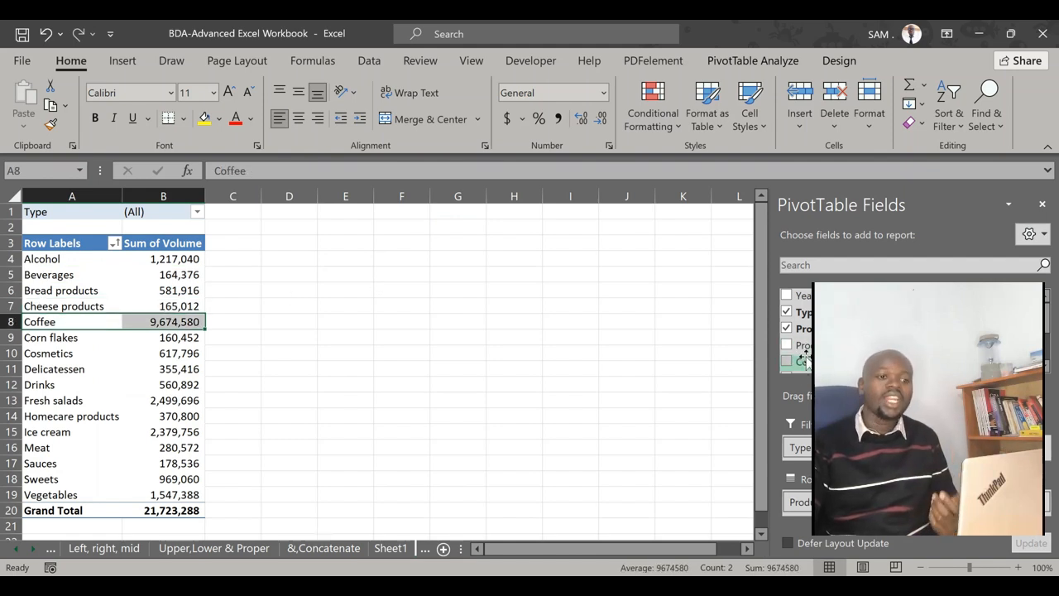
Add the Year field to the PivotTable's columns to split each product group's volume by year
scroll(796, 348, down, 1)
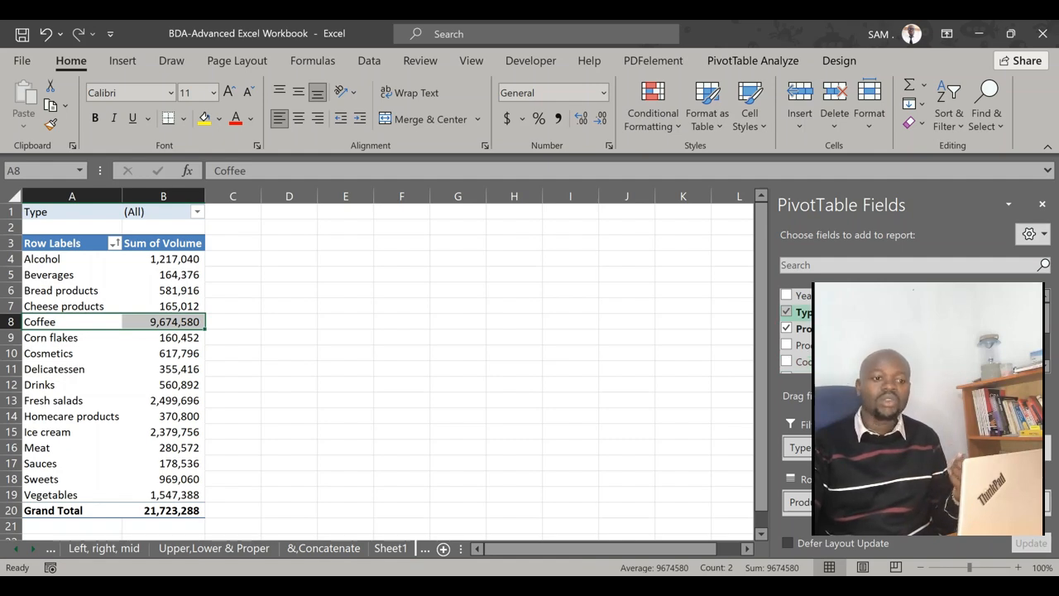
drag(806, 299, 980, 448)
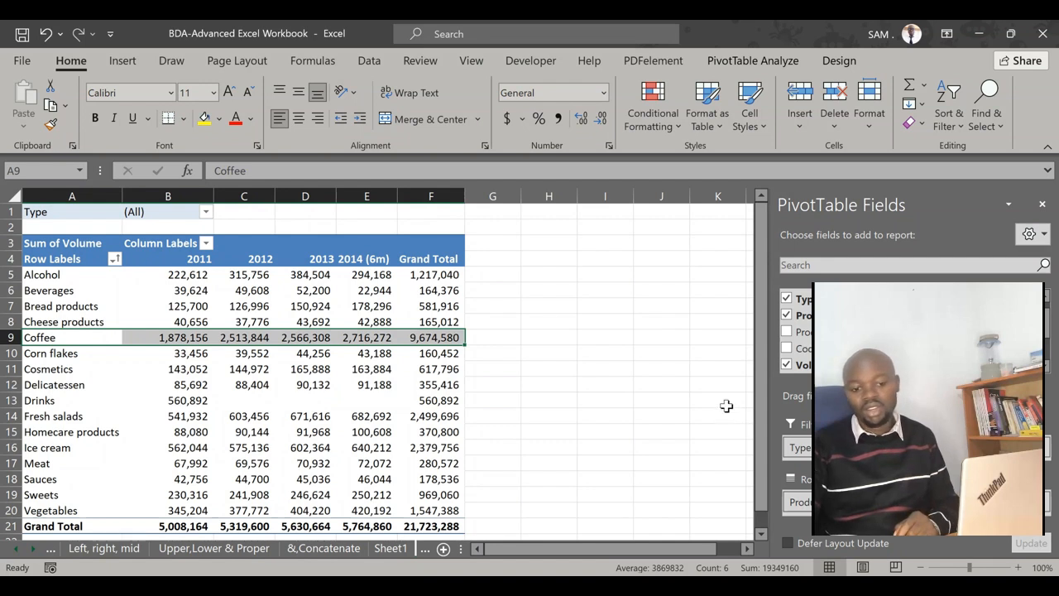
click(655, 354)
click(619, 293)
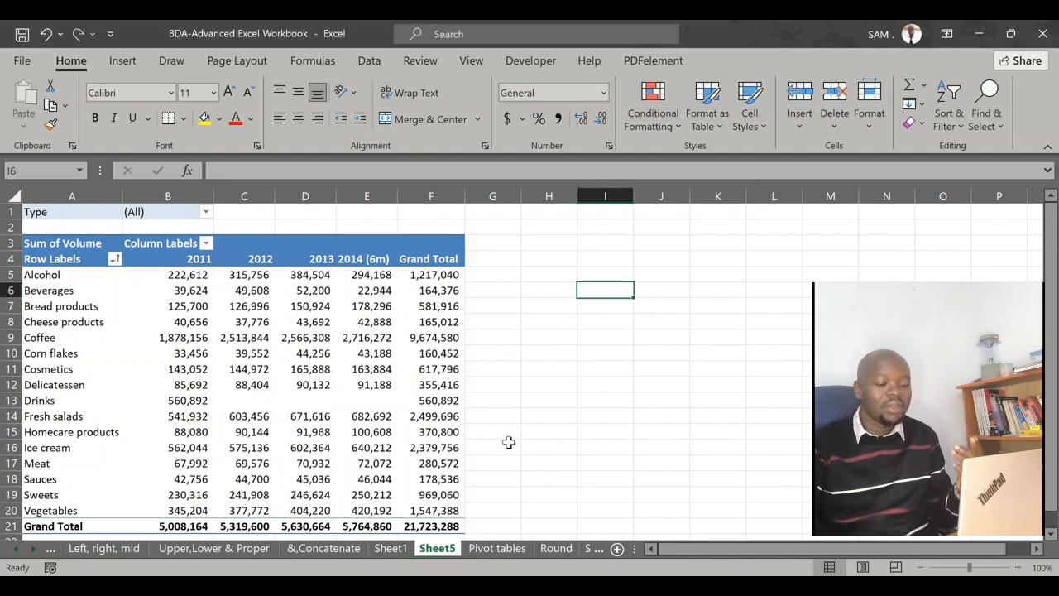
Examine the yearly volumes per product group and the grand totals in the PivotTable
click(506, 416)
click(511, 356)
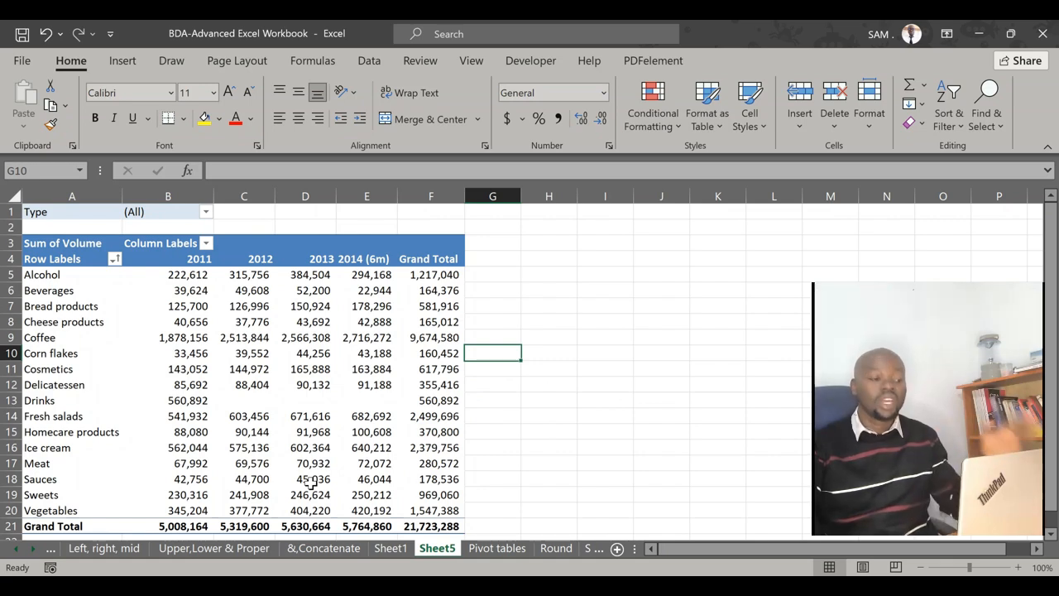
scroll(189, 438, down, 5)
scroll(192, 427, up, 2)
scroll(202, 429, up, 4)
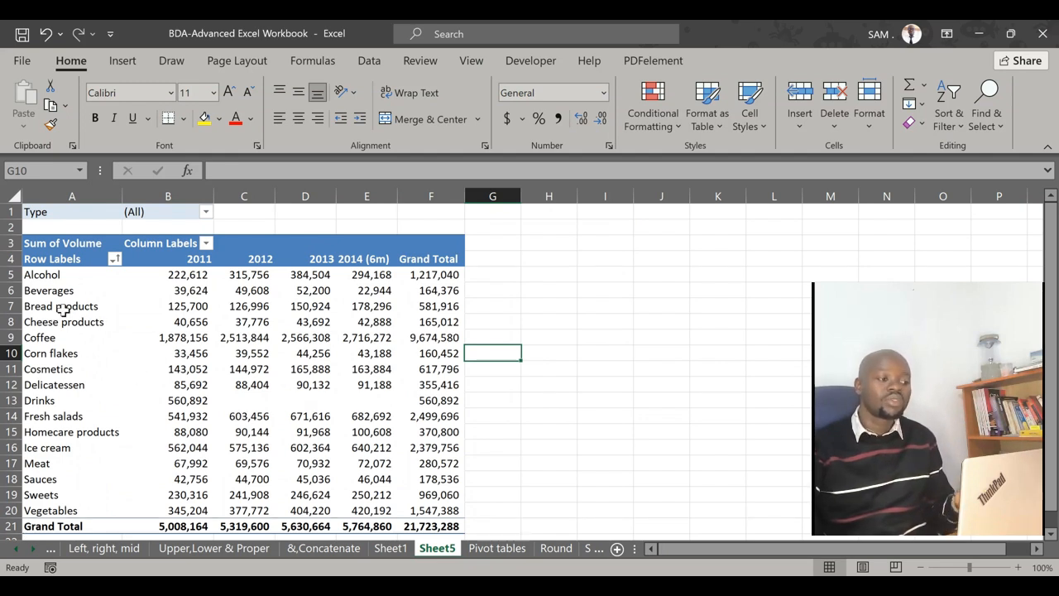
Look over the PivotTable down to its grand total row, along with its analysis options and available fields
click(8, 243)
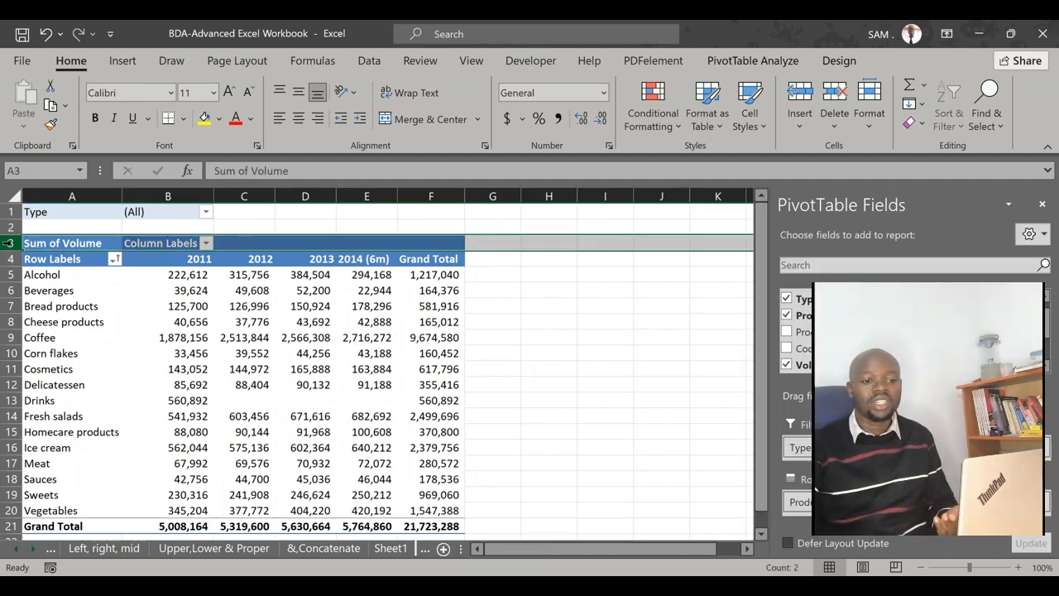
click(534, 336)
scroll(393, 352, down, 2)
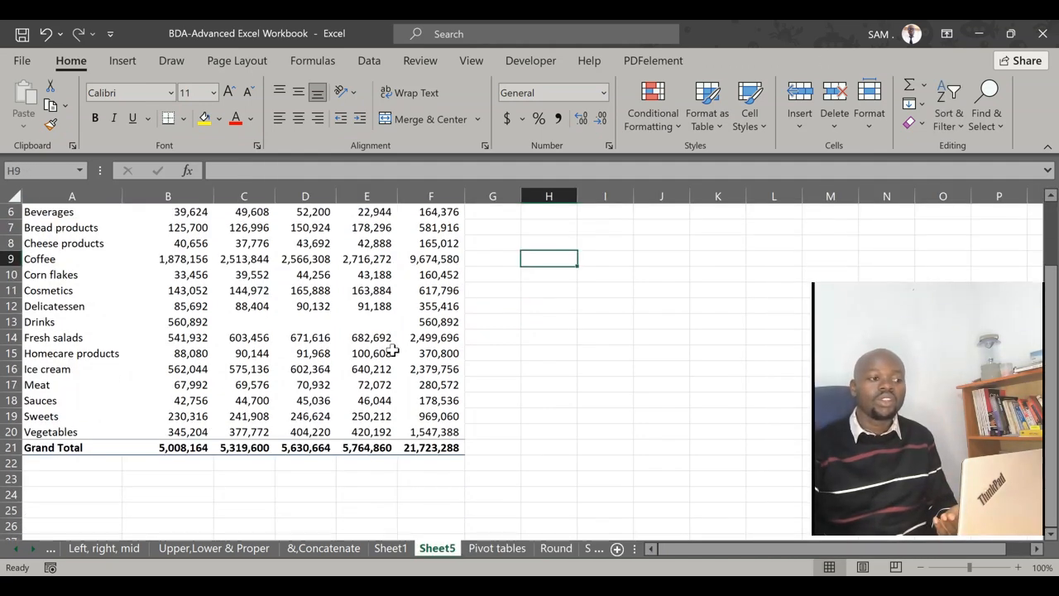
scroll(313, 370, up, 2)
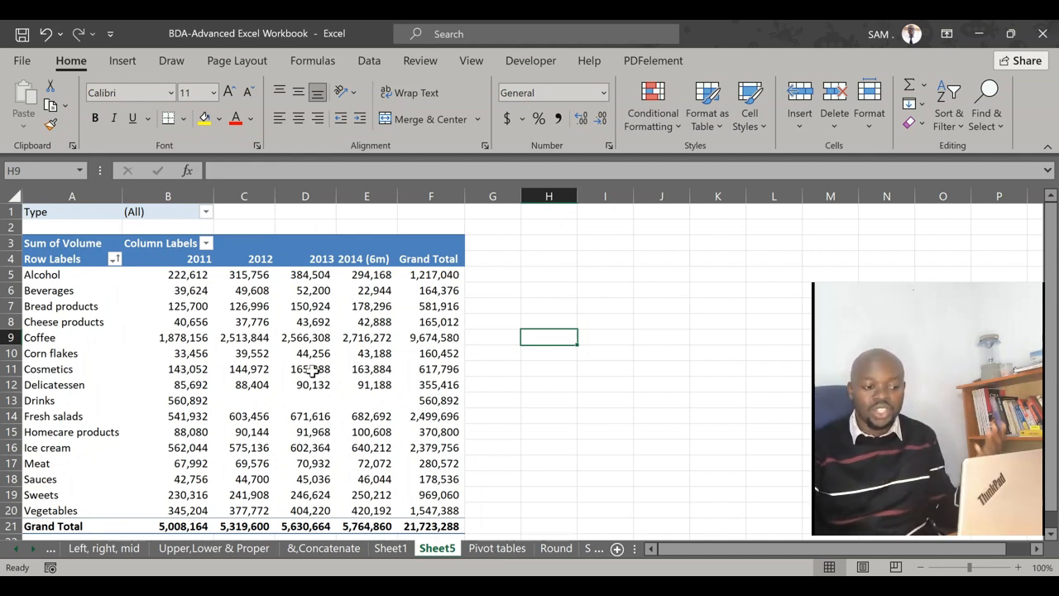
click(85, 235)
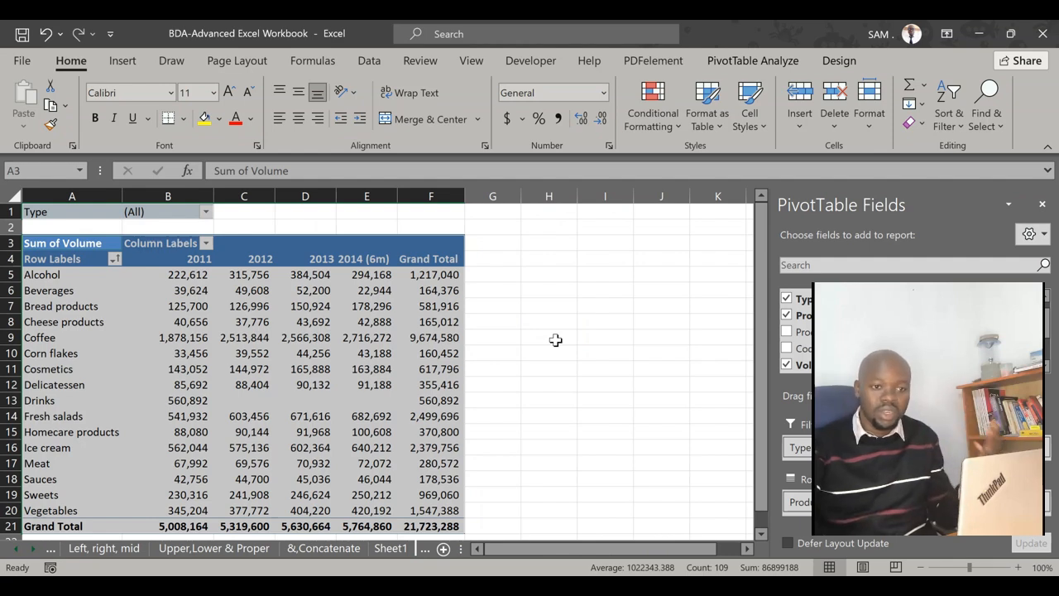
click(753, 71)
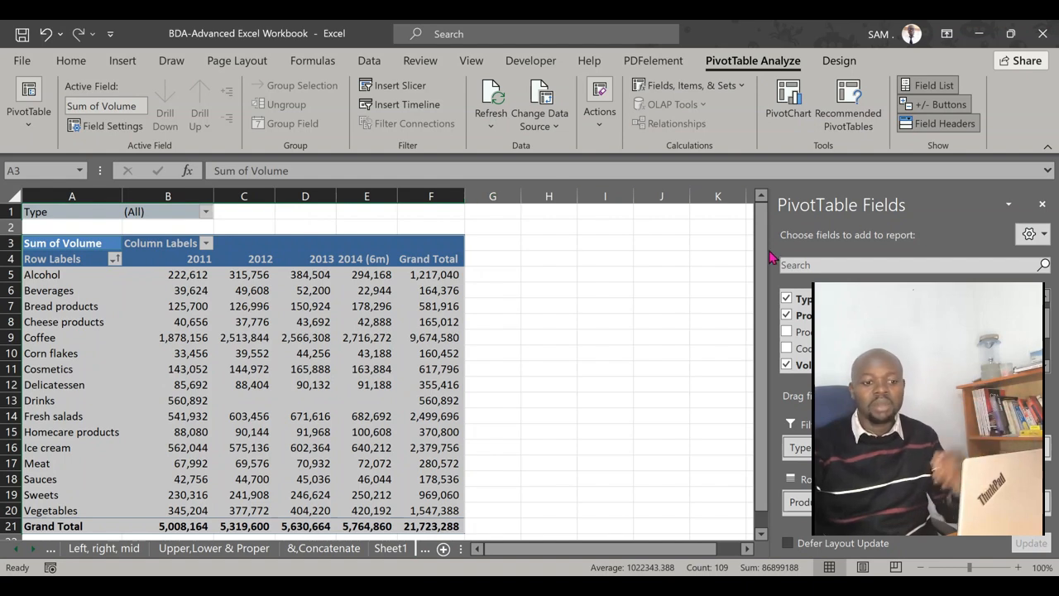
scroll(553, 306, down, 2)
scroll(910, 329, down, 1)
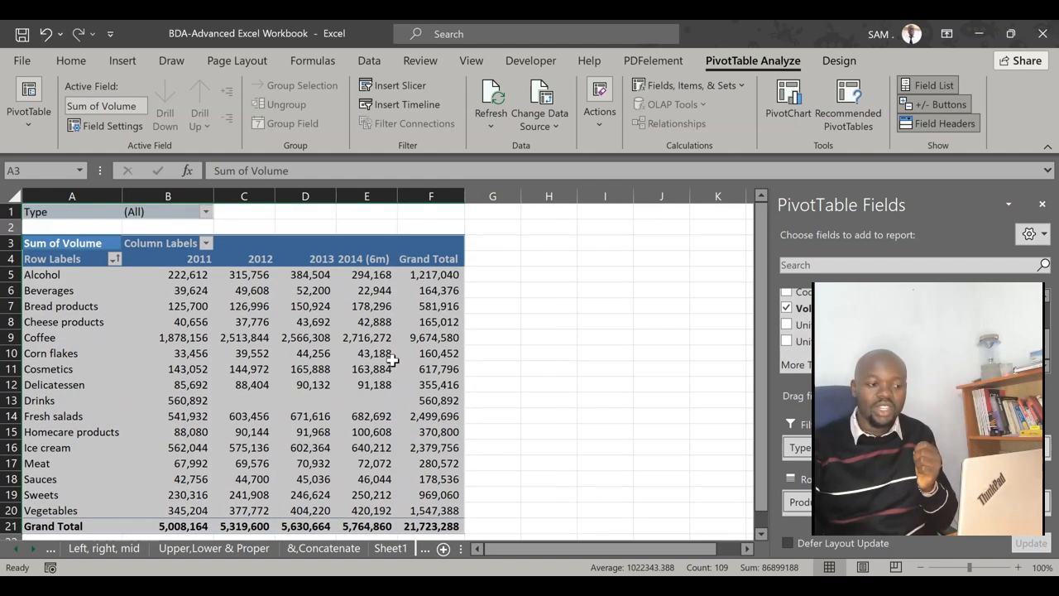
scroll(386, 372, up, 2)
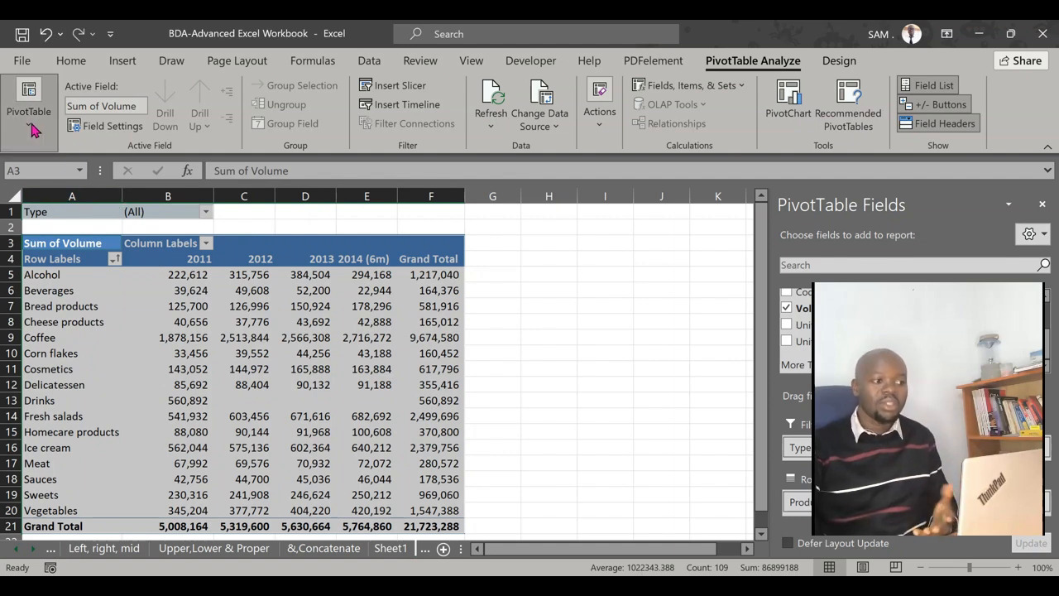
click(582, 354)
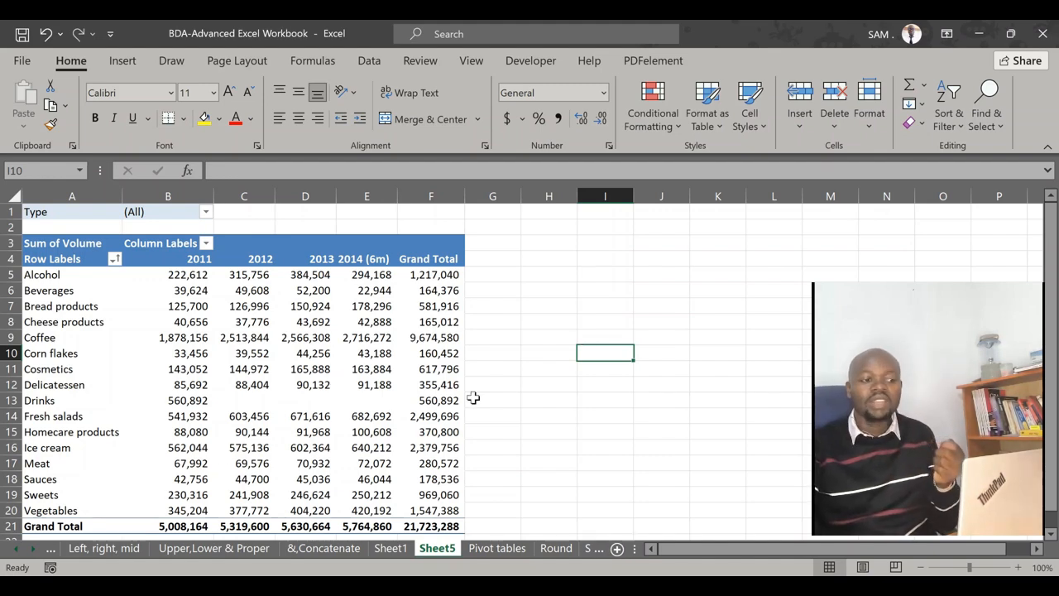
scroll(480, 410, down, 7)
scroll(463, 414, up, 7)
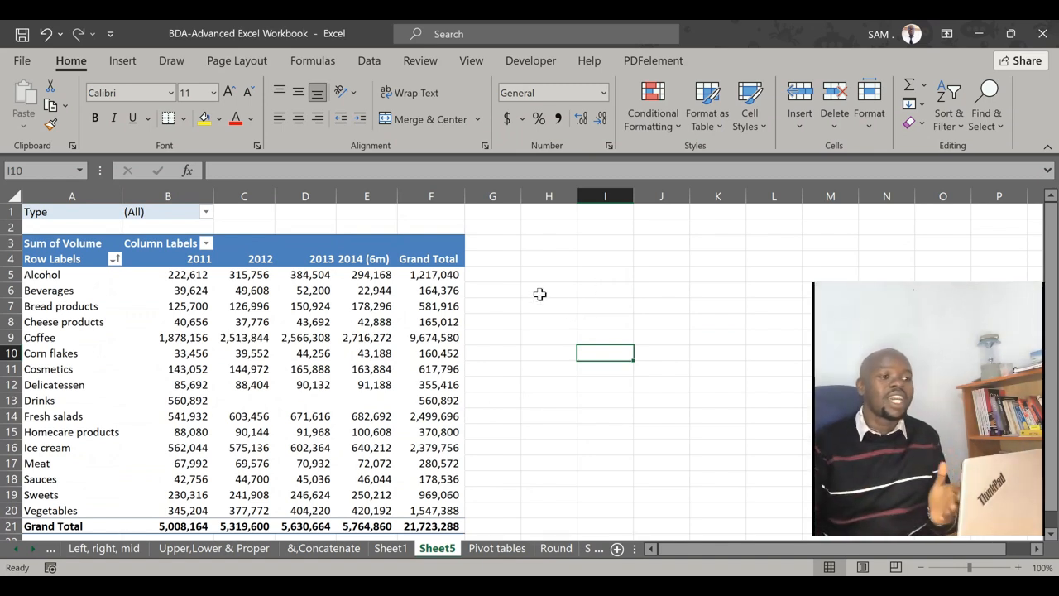
Insert a pie PivotChart of the PivotTable's volume by product group, narrowed and moved toward the empty columns beside the table
click(46, 241)
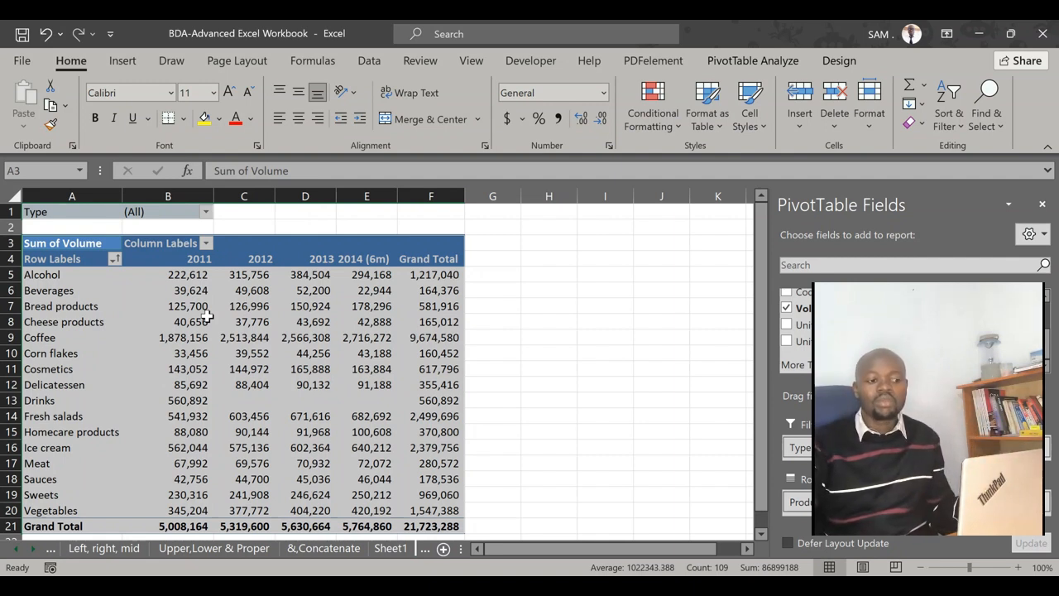
click(367, 61)
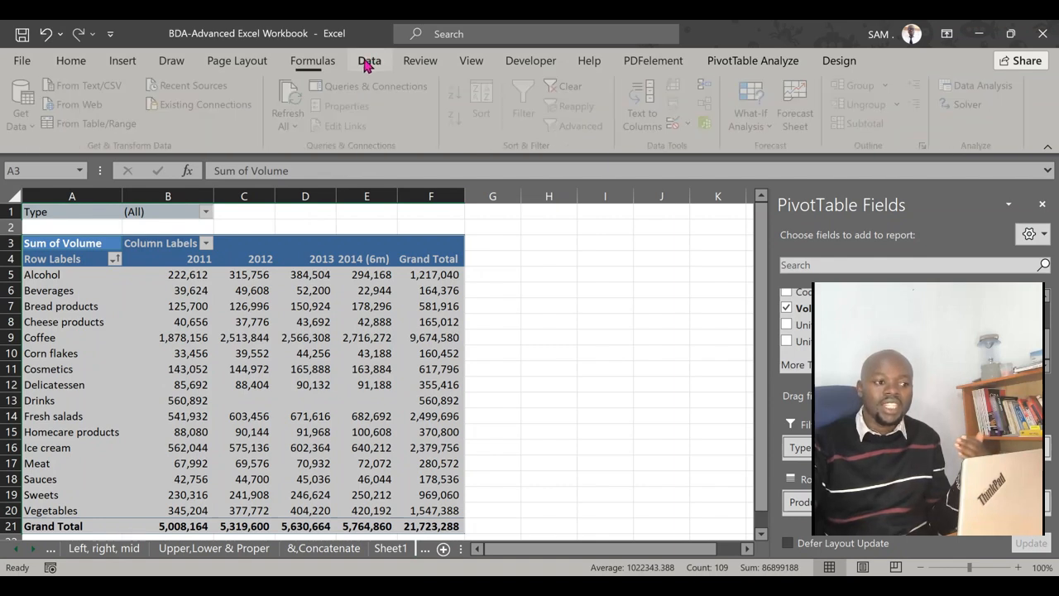
click(120, 62)
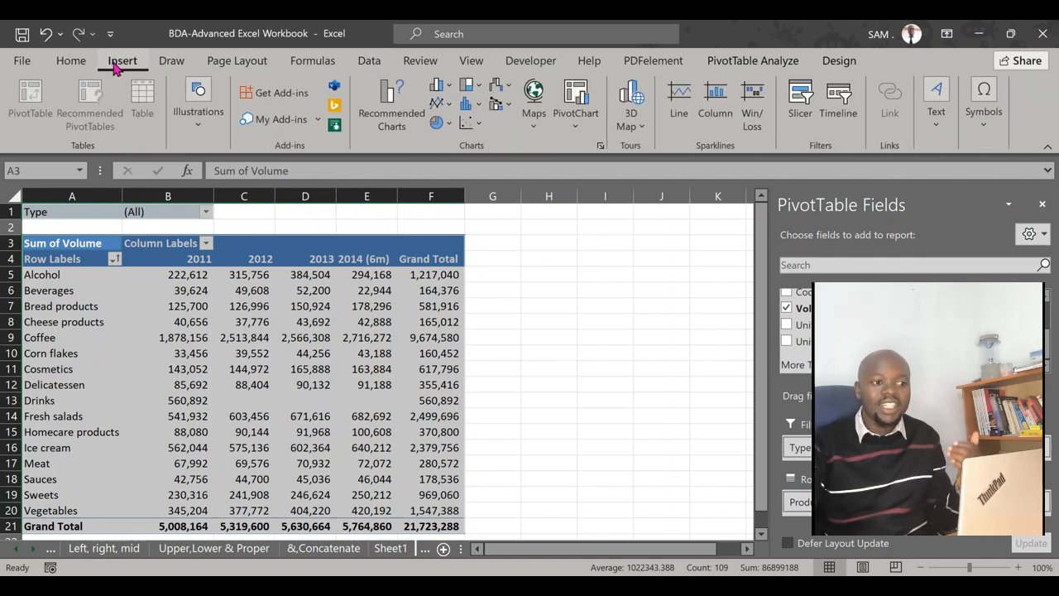
click(602, 145)
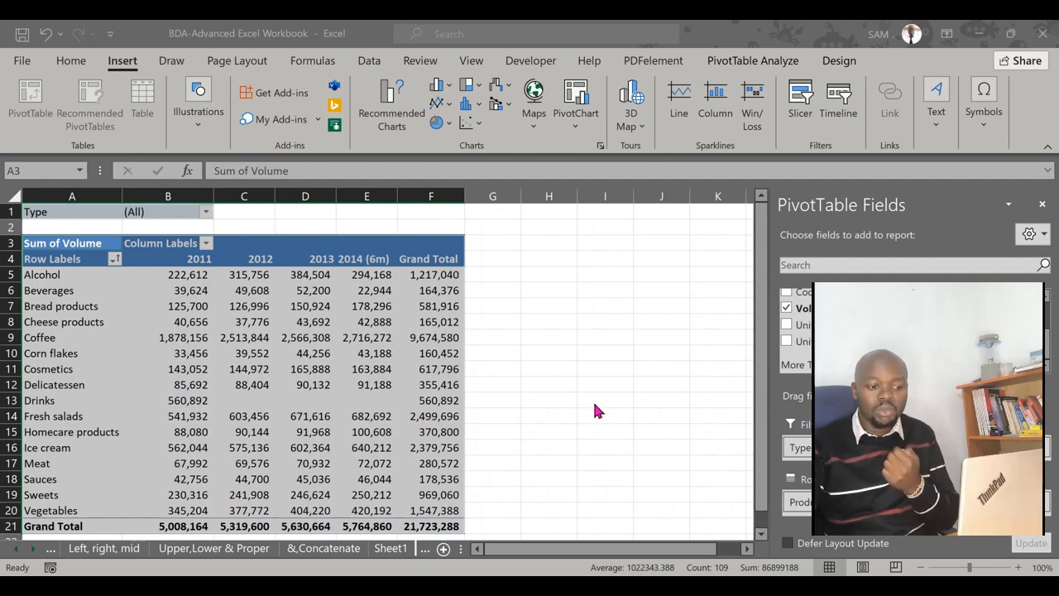
click(705, 526)
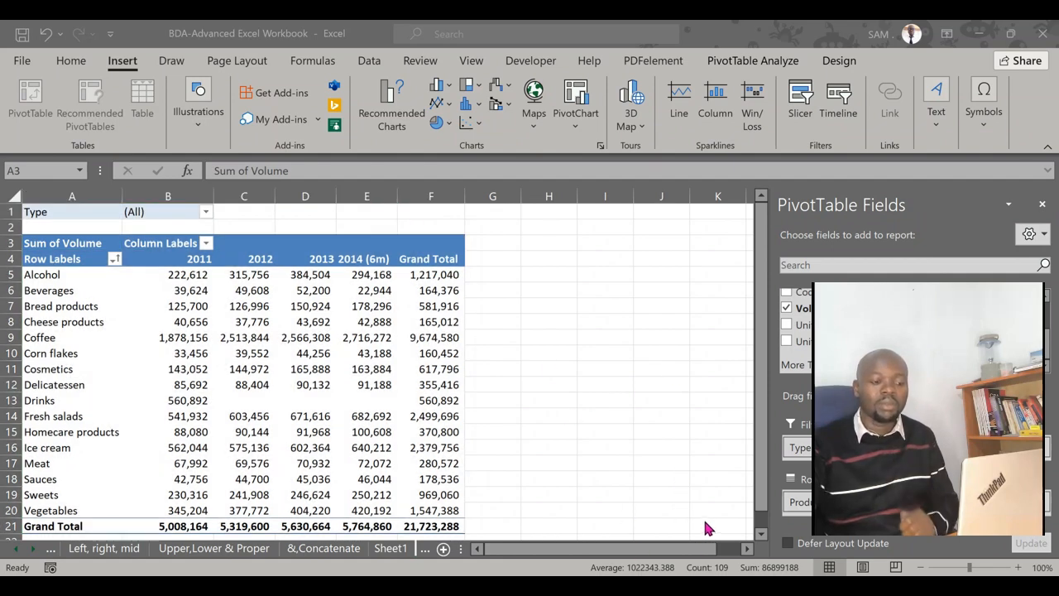
click(568, 59)
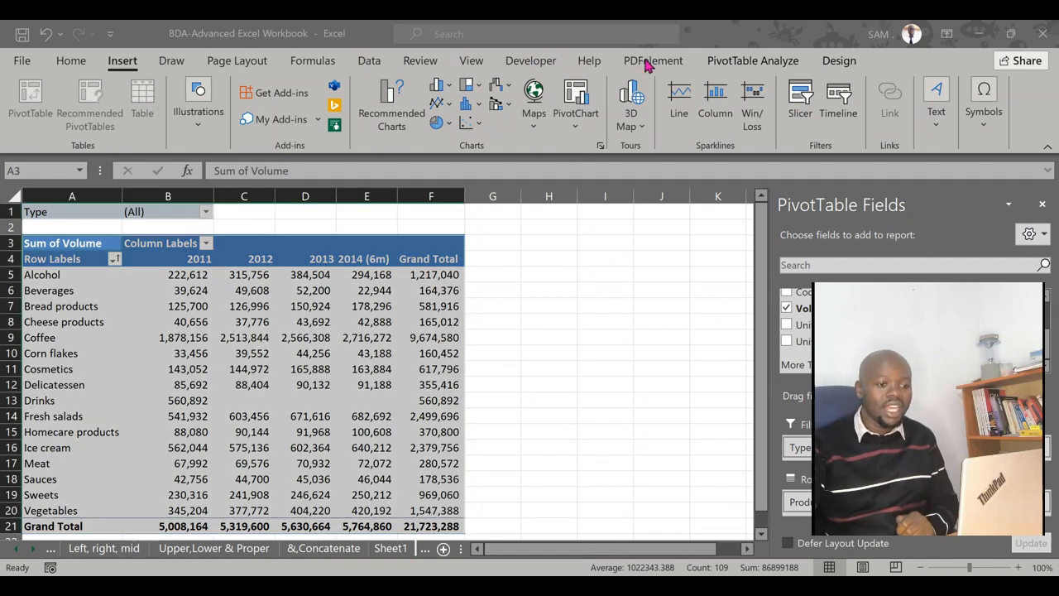
click(786, 529)
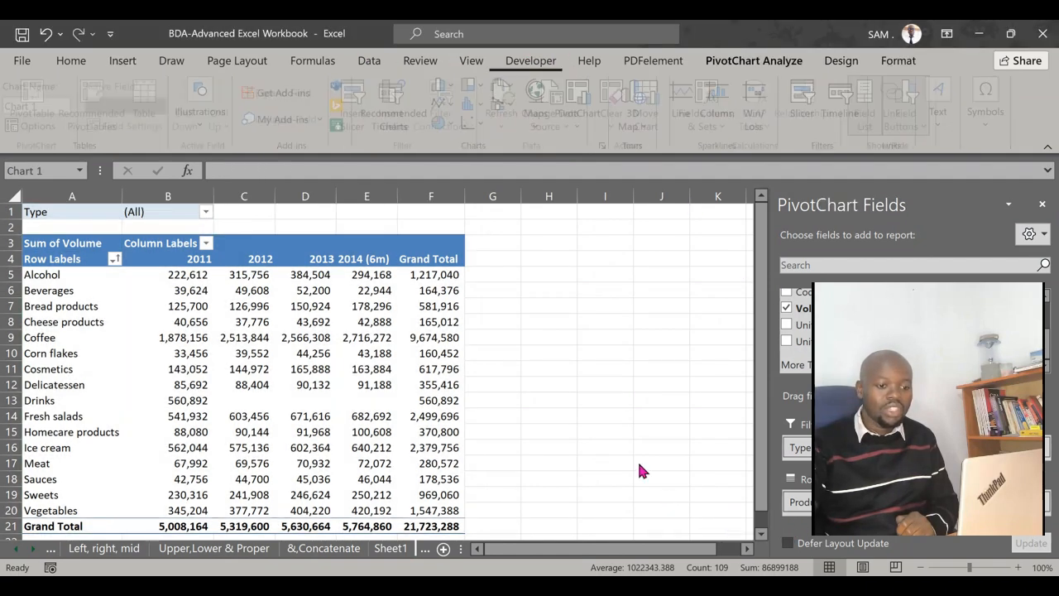
drag(395, 326, 510, 303)
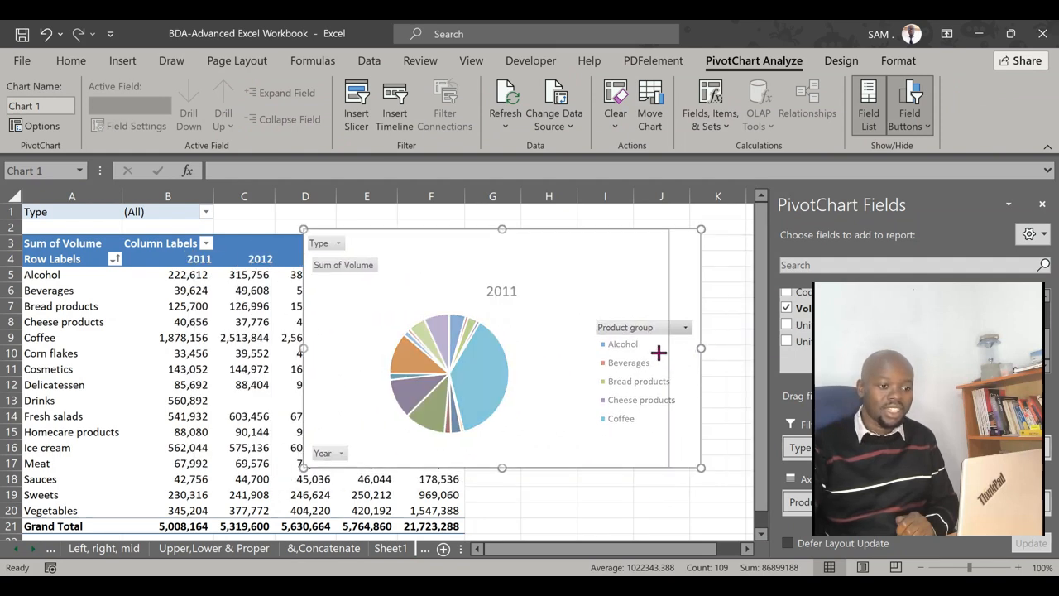
drag(473, 249, 580, 244)
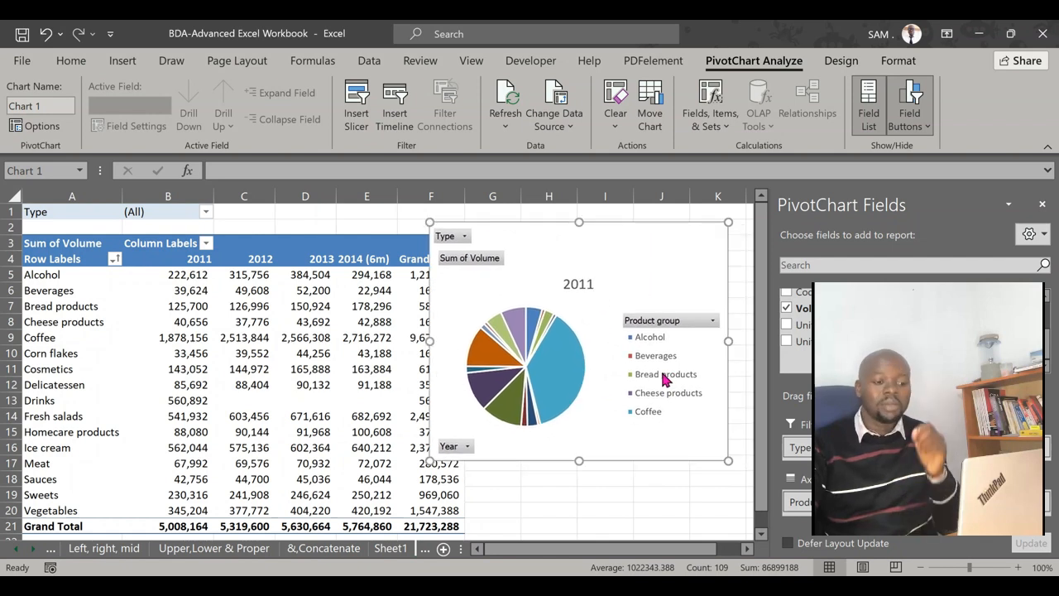